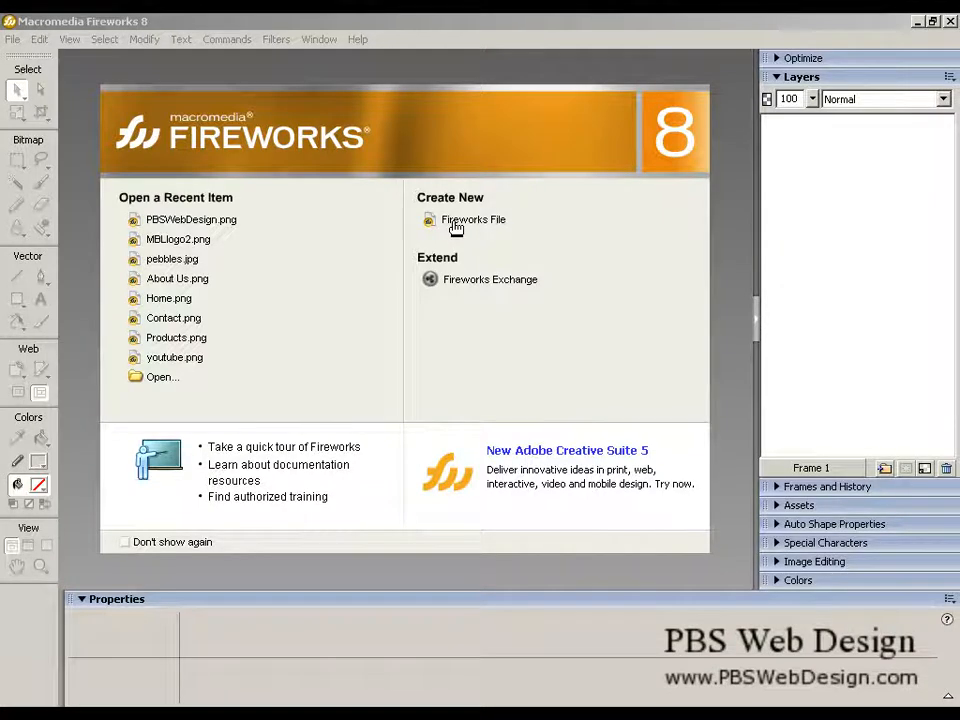
# - Create a new 800 × 600 pixel document with a white canvas
pyautogui.click(455, 228)
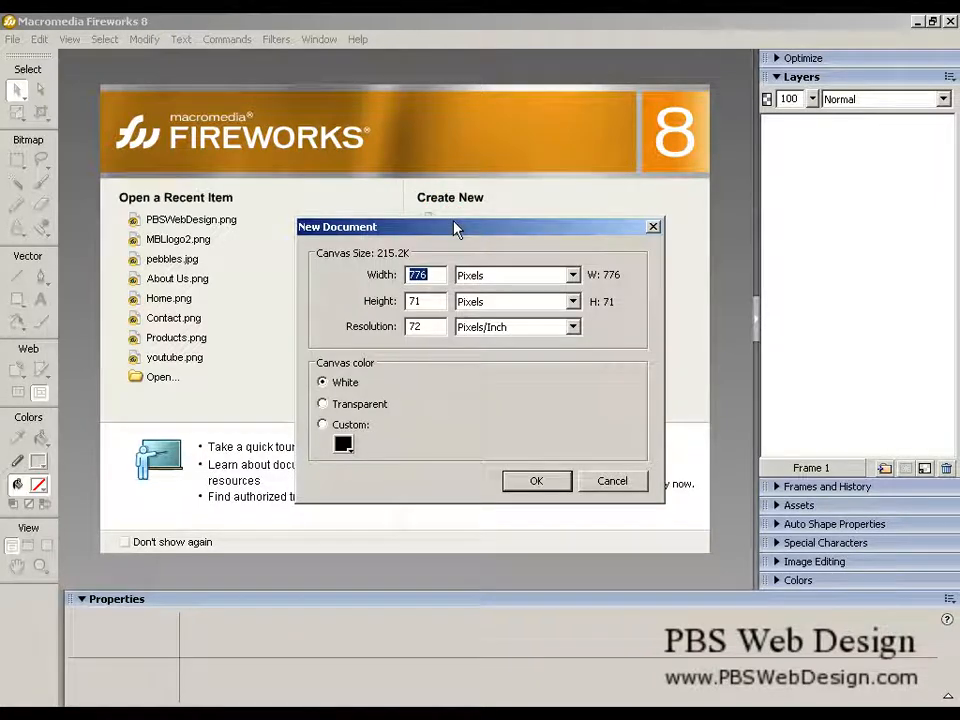
pyautogui.write('800')
pyautogui.press('Tab')
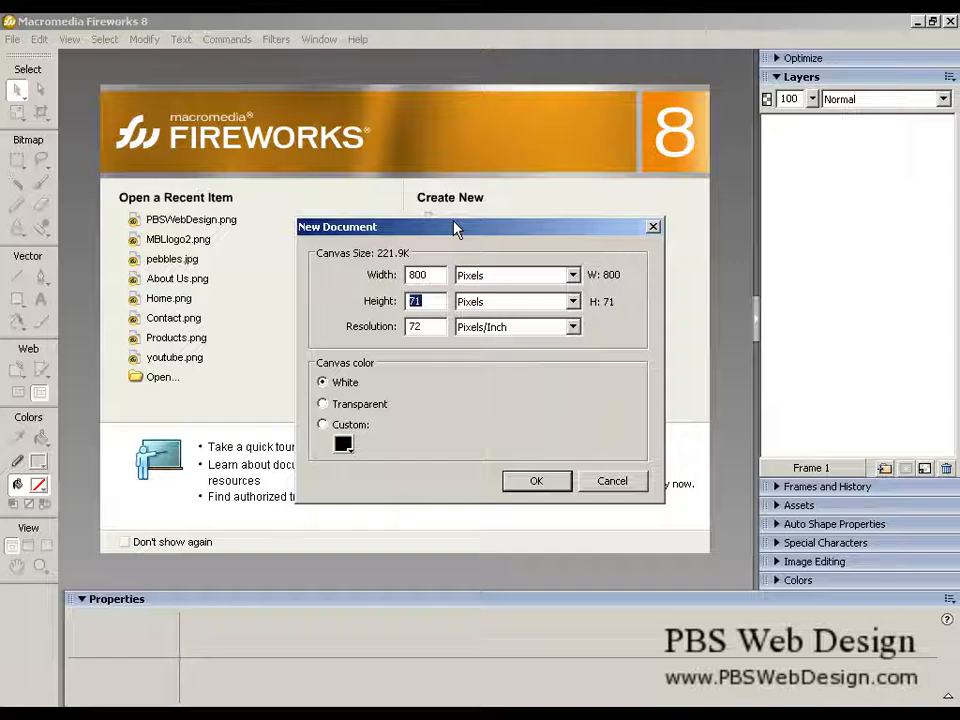
pyautogui.write('600')
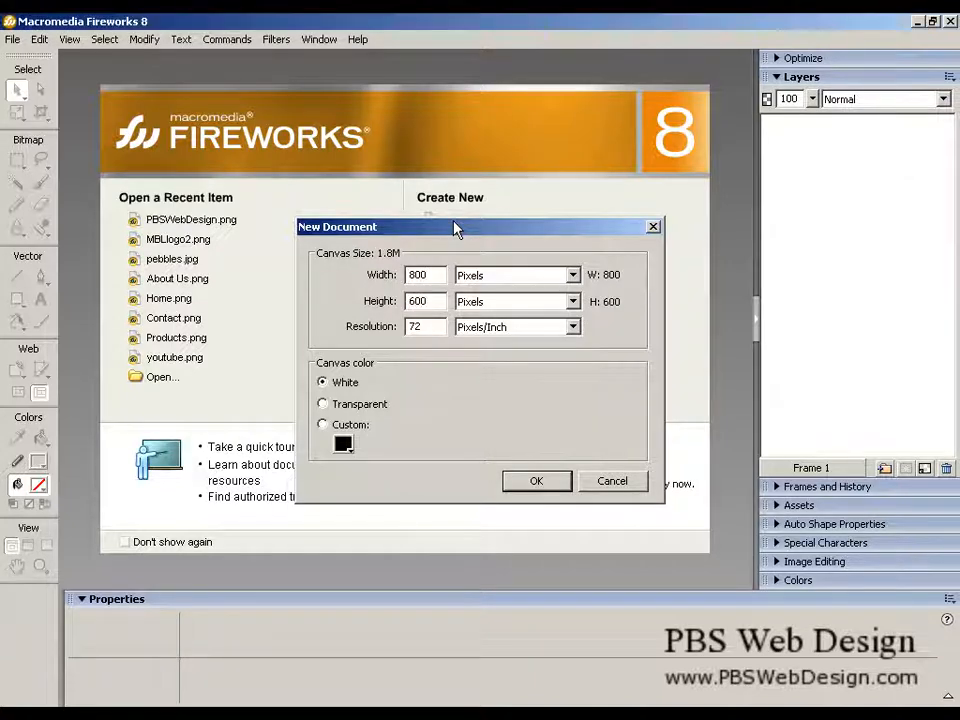
pyautogui.press('Return')
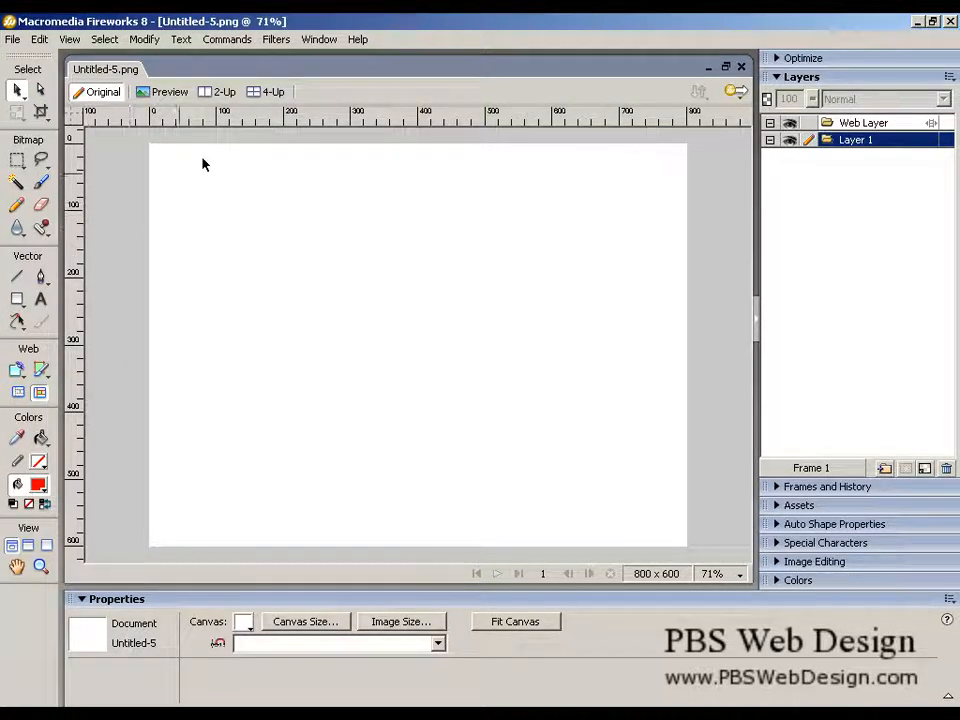
# - Draw a rectangle about 811 × 348 pixels across the middle of the canvas and fill it with black
pyautogui.click(18, 295)
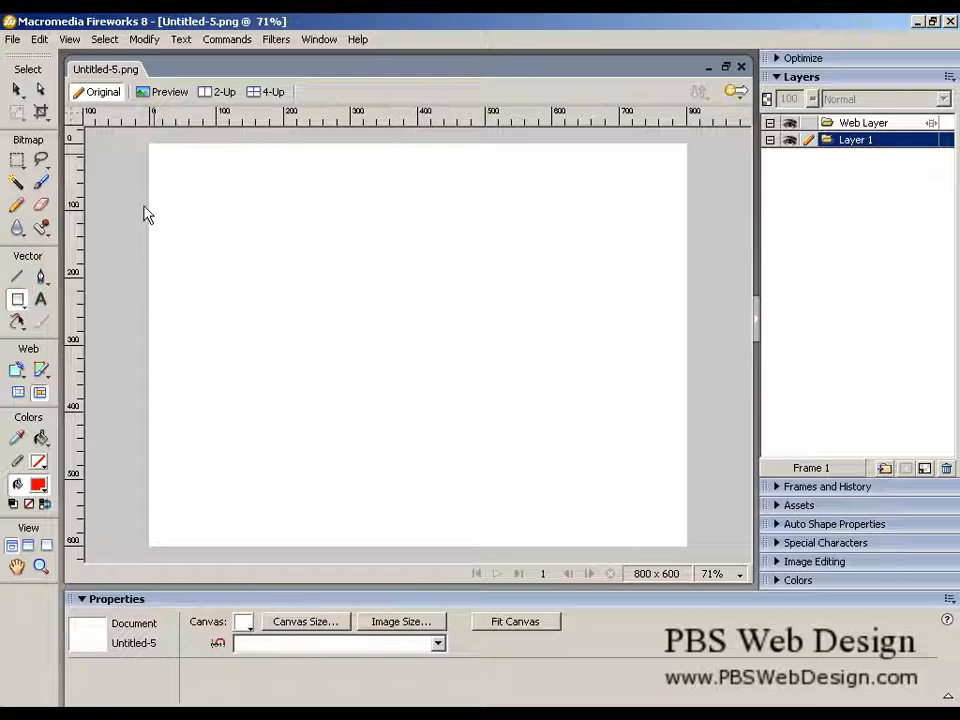
pyautogui.moveTo(146, 208); pyautogui.dragTo(372, 307)
pyautogui.moveTo(529, 363); pyautogui.dragTo(690, 441)
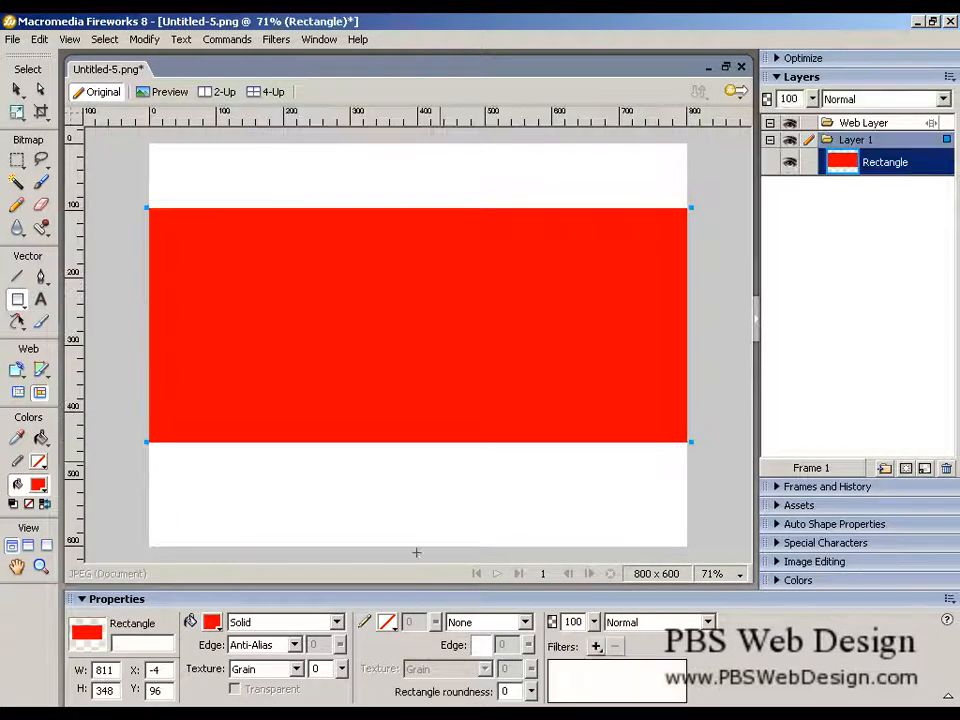
pyautogui.click(223, 618)
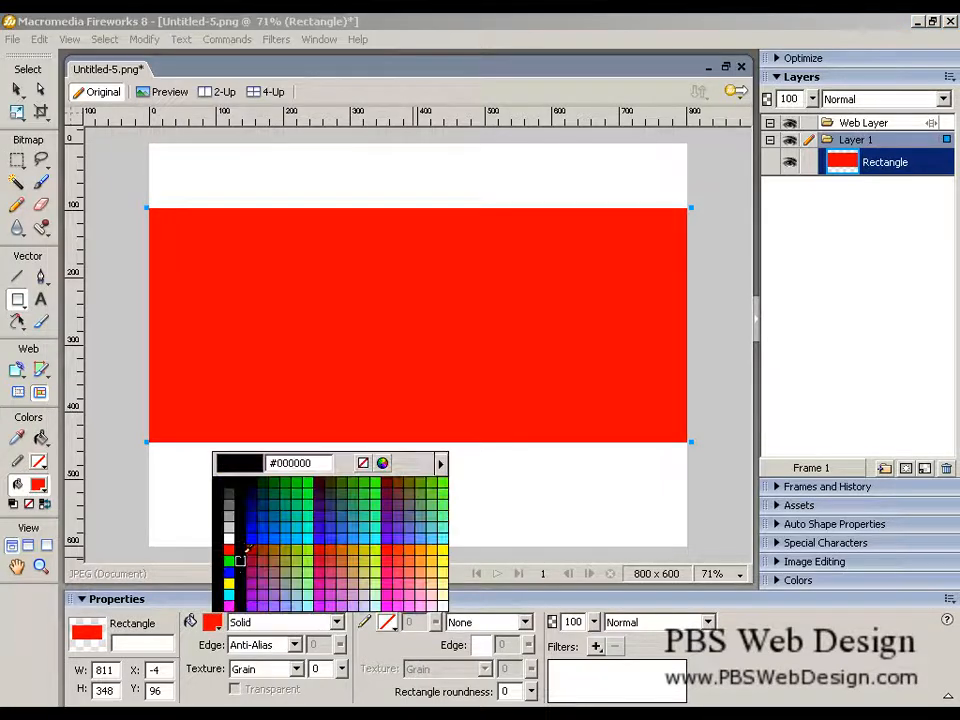
pyautogui.click(229, 491)
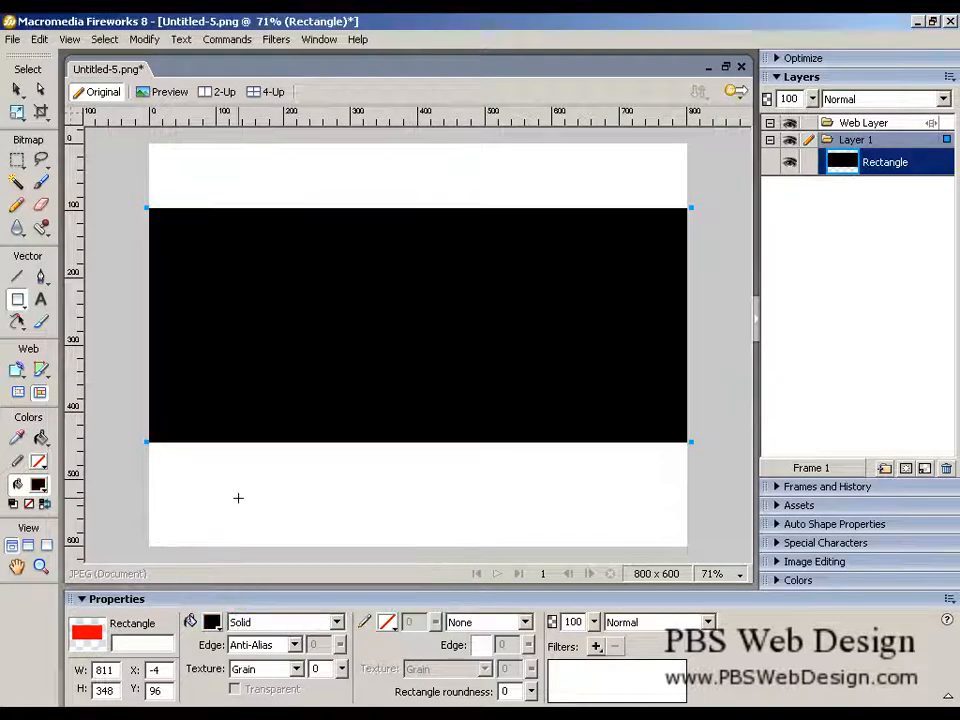
pyautogui.click(40, 299)
pyautogui.click(156, 300)
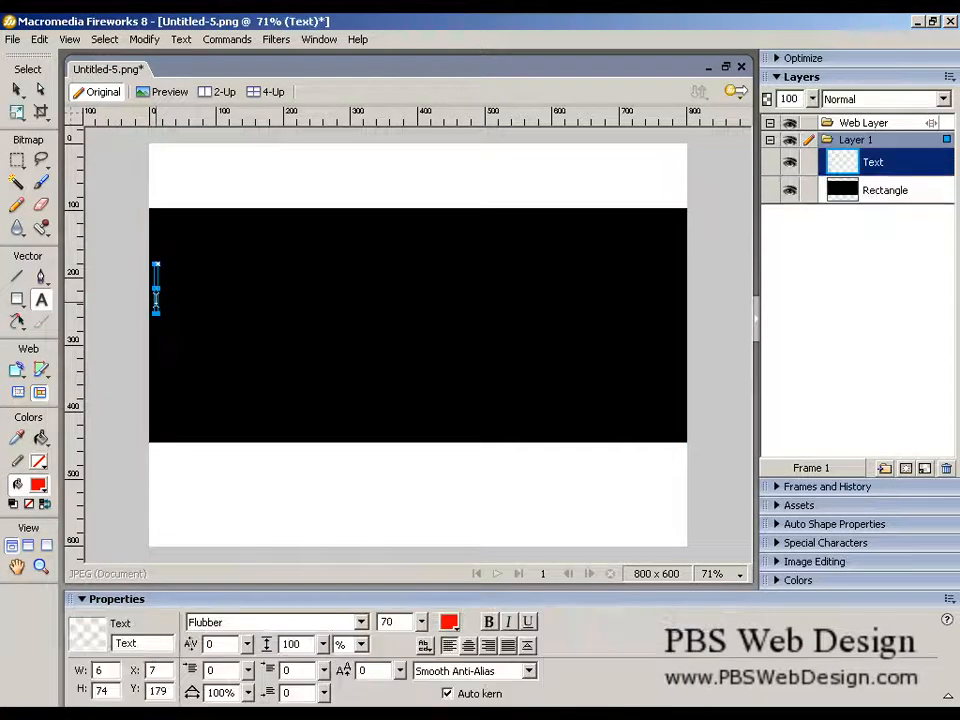
pyautogui.write('www.PB')
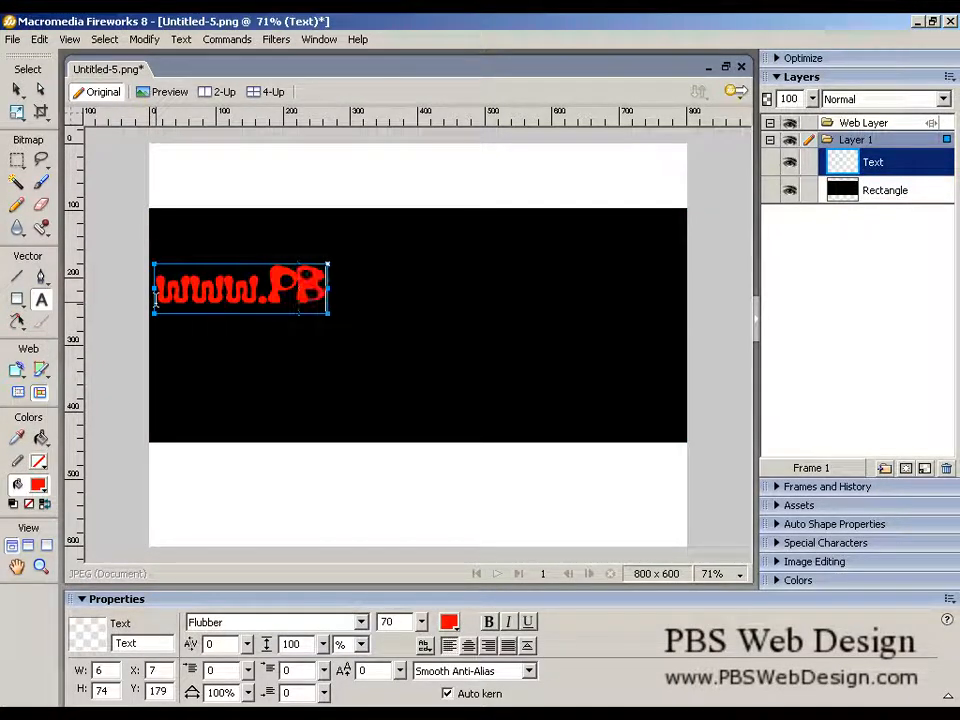
pyautogui.write('SWebDesign.com')
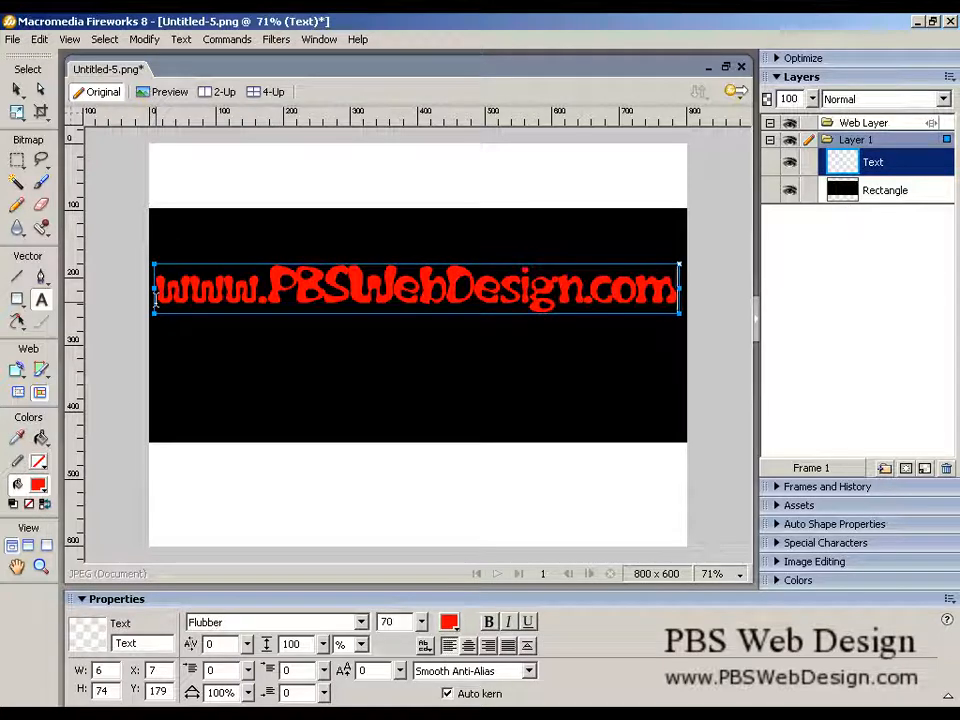
pyautogui.click(243, 626)
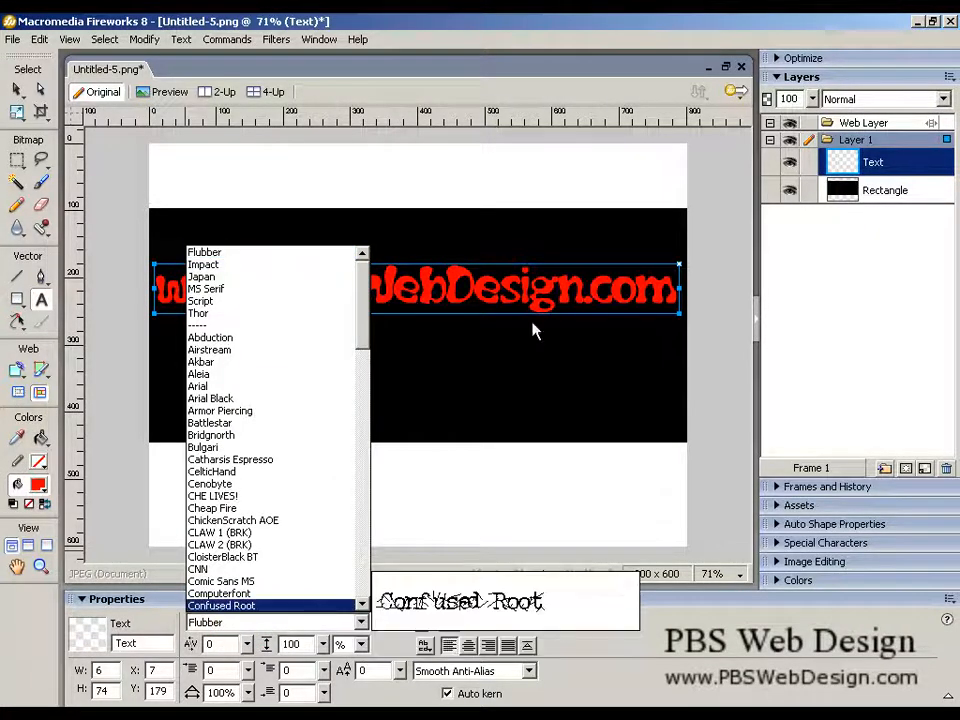
pyautogui.click(535, 284)
pyautogui.doubleClick(536, 280)
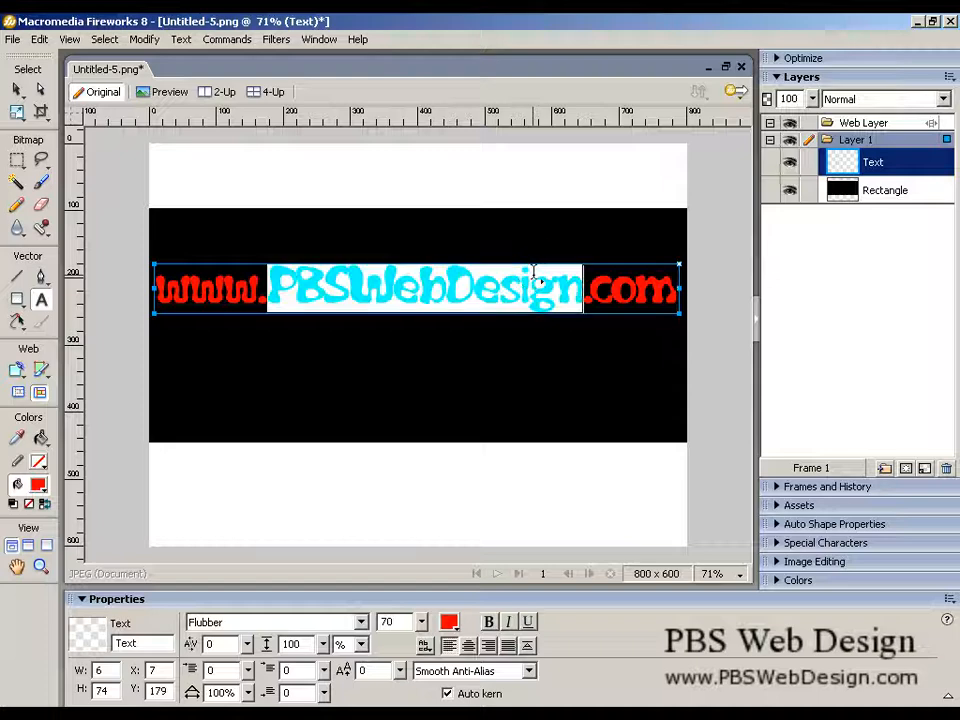
pyautogui.hotkey('ctrl', 'a')
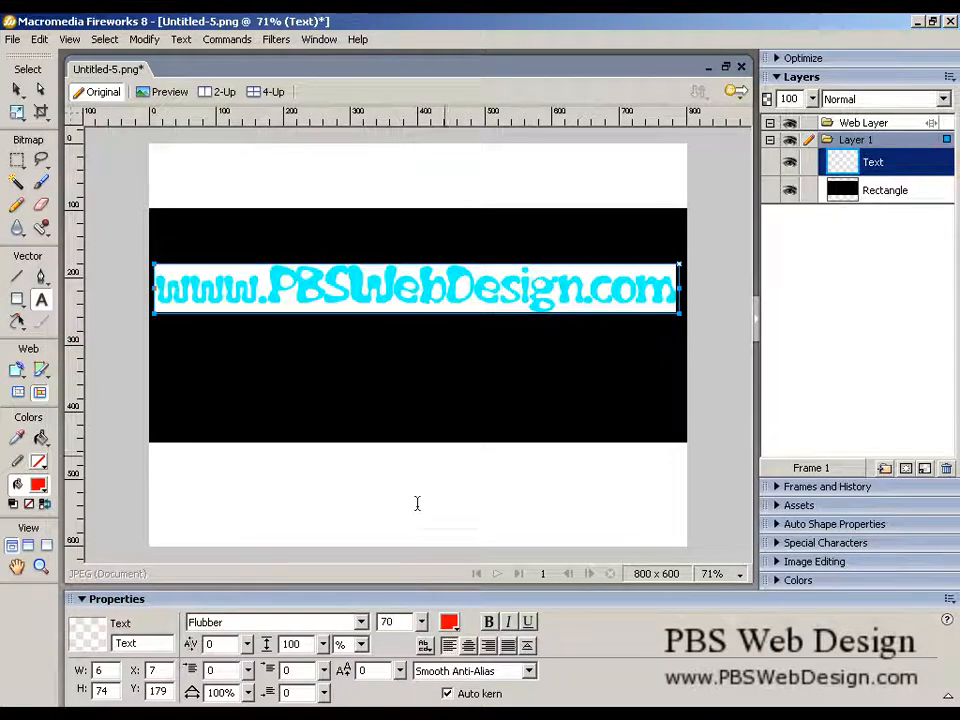
pyautogui.click(322, 622)
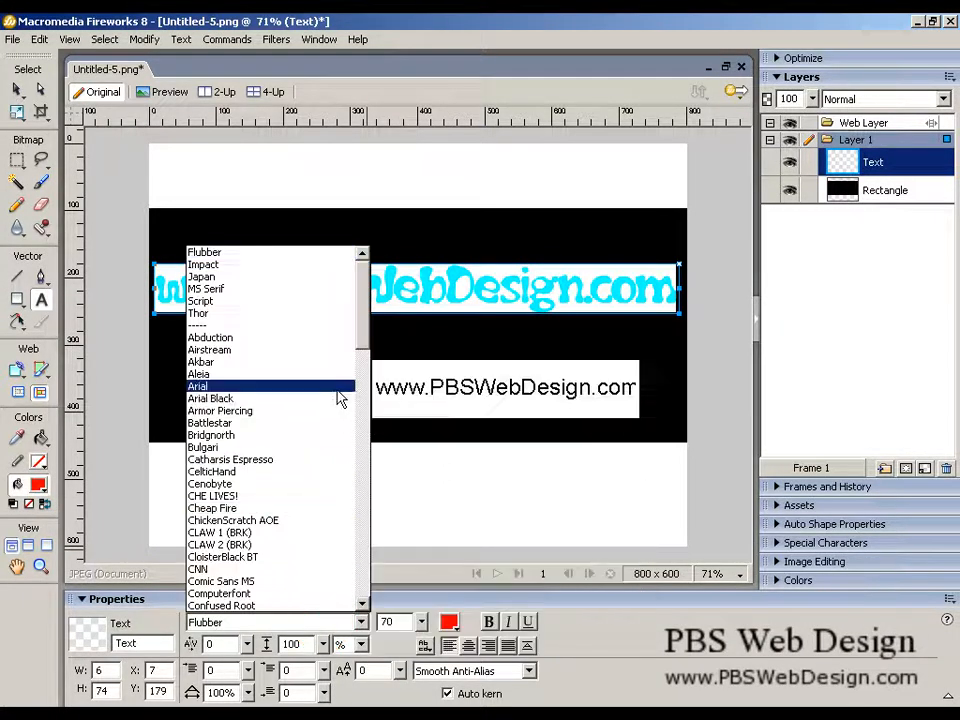
pyautogui.scroll(-3, 338, 398)
pyautogui.scroll(-5, 338, 398)
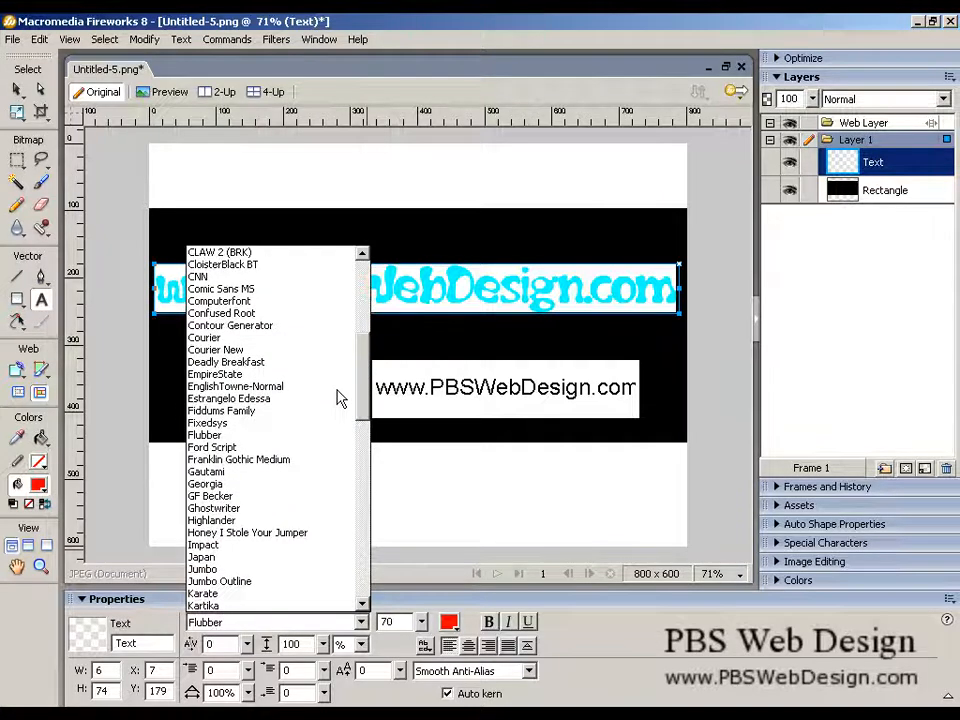
pyautogui.scroll(-4, 338, 398)
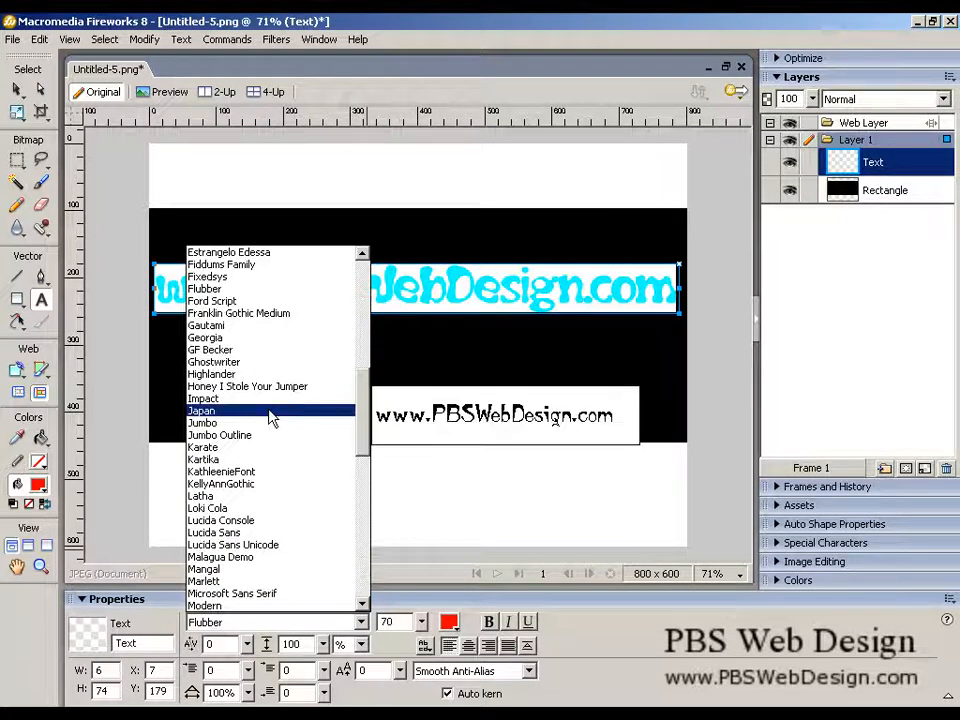
pyautogui.click(272, 418)
pyautogui.click(420, 392)
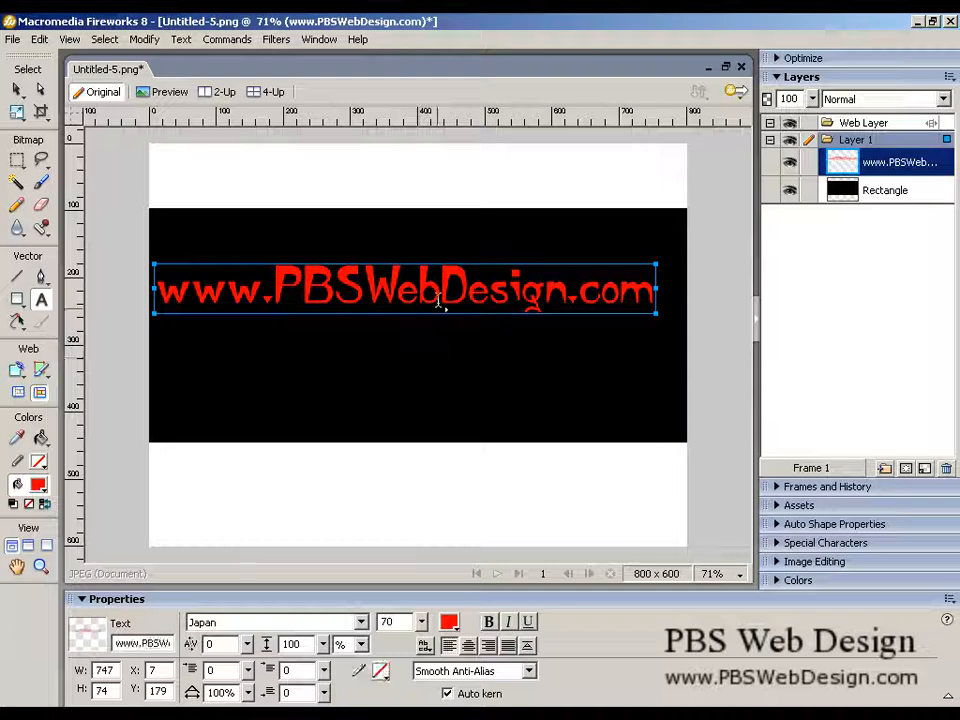
# - Move the website text slightly right and down to about X 30, Y 183, roughly centring it horizontally on the rectangle
pyautogui.press('v')
pyautogui.moveTo(433, 295); pyautogui.dragTo(442, 293)
pyautogui.press('t')
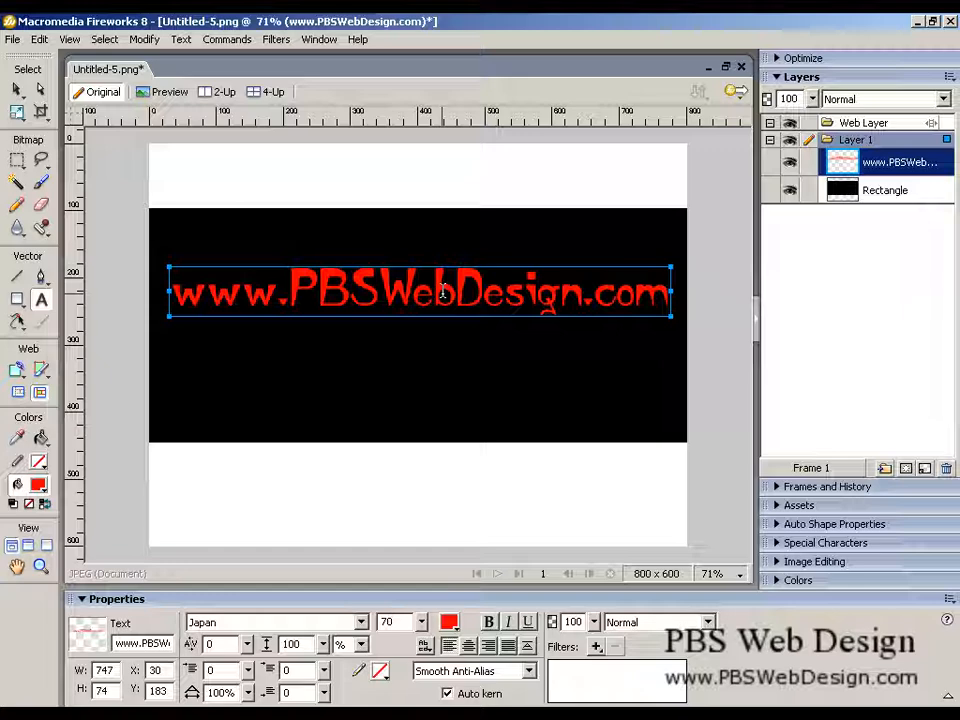
# - Duplicate the red website text directly on top of the original
pyautogui.press('v')
pyautogui.press('Delete')
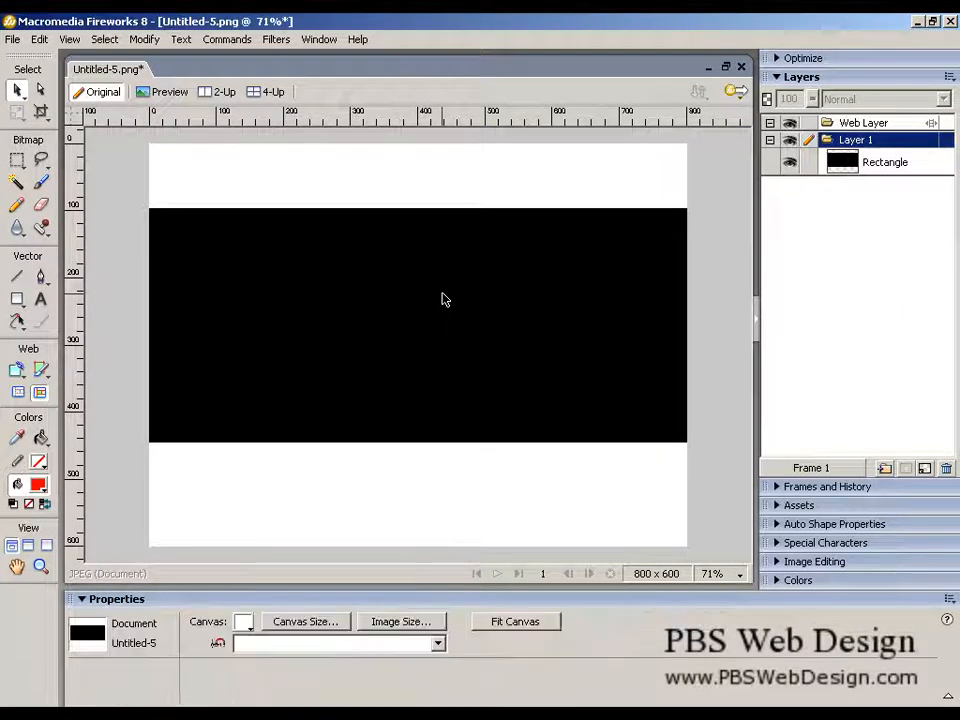
pyautogui.hotkey('ctrl', 'z')
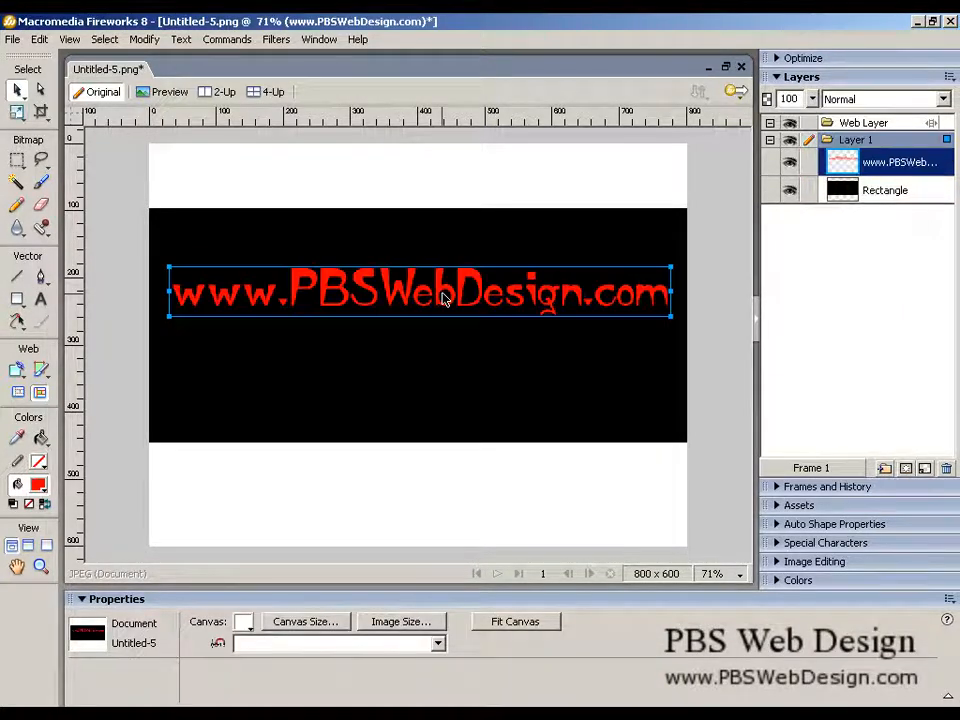
pyautogui.hotkey('ctrl', 'v')
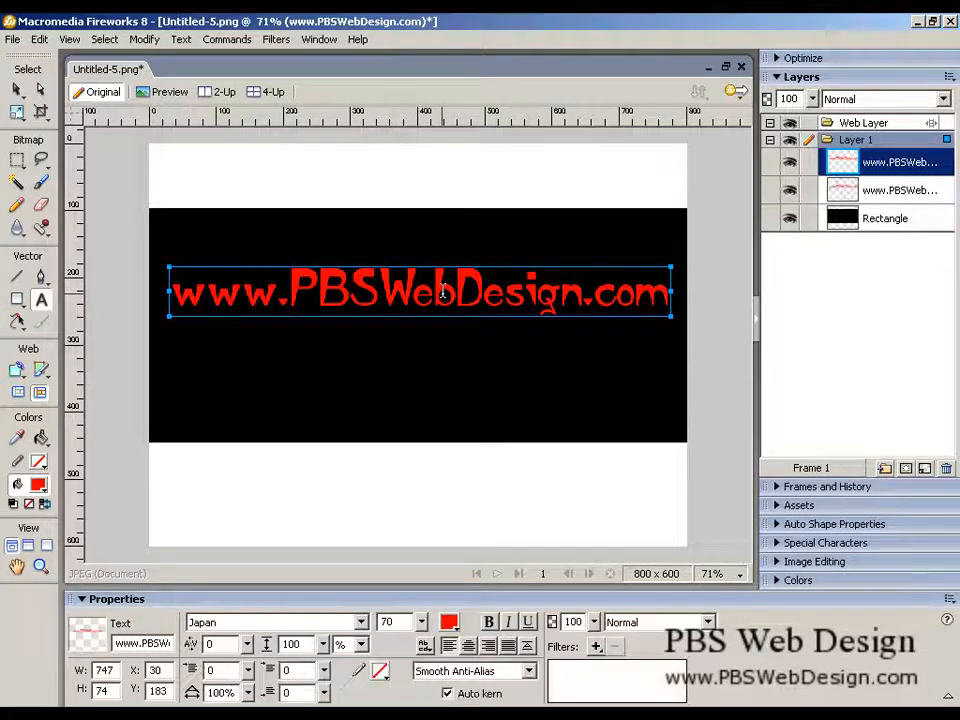
# - Recolor all the text of the upper website text copy to white
pyautogui.click(887, 189)
pyautogui.click(891, 163)
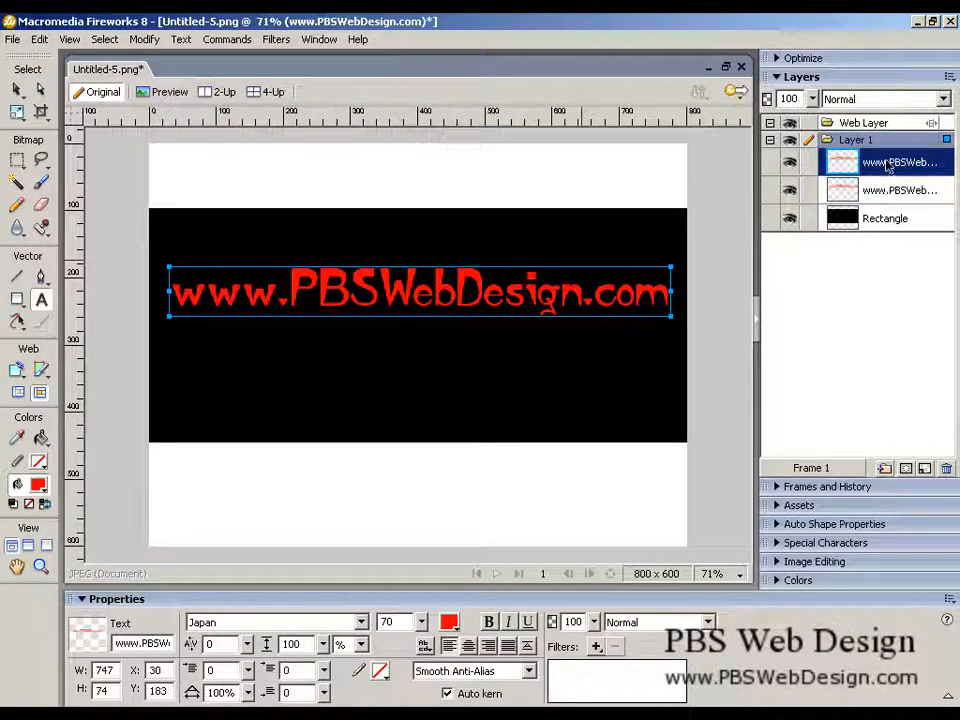
pyautogui.doubleClick(432, 312)
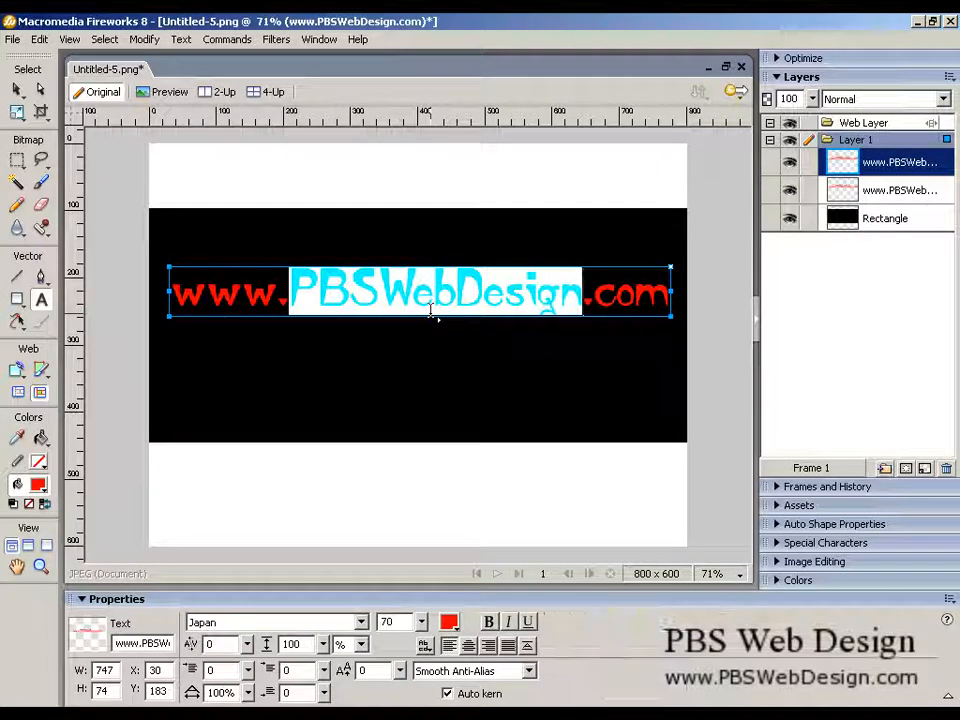
pyautogui.tripleClick(432, 312)
pyautogui.click(451, 620)
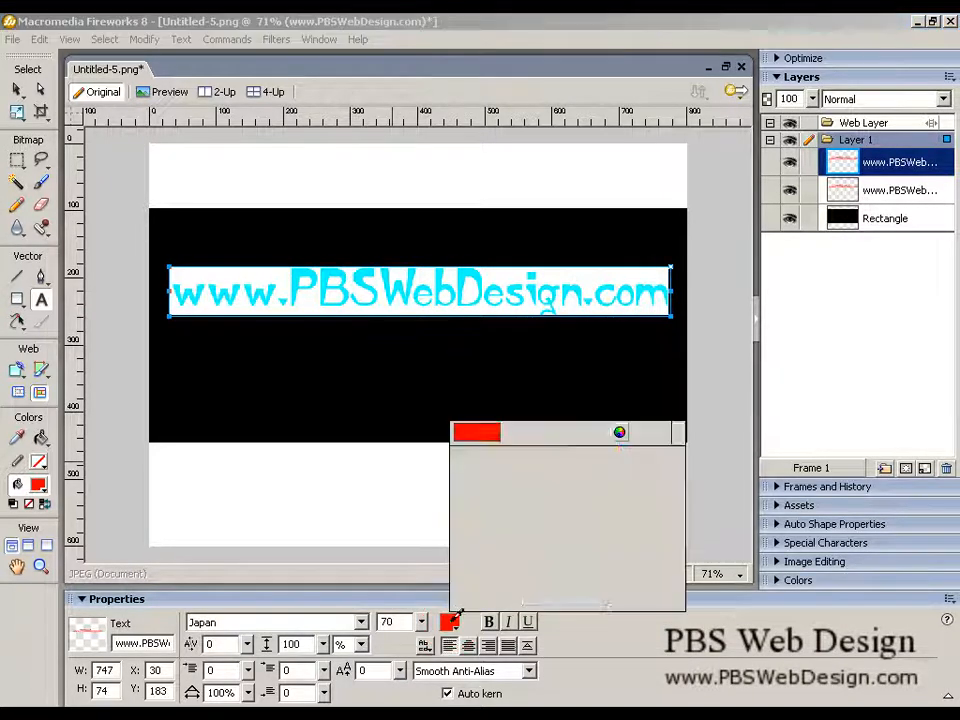
pyautogui.click(458, 507)
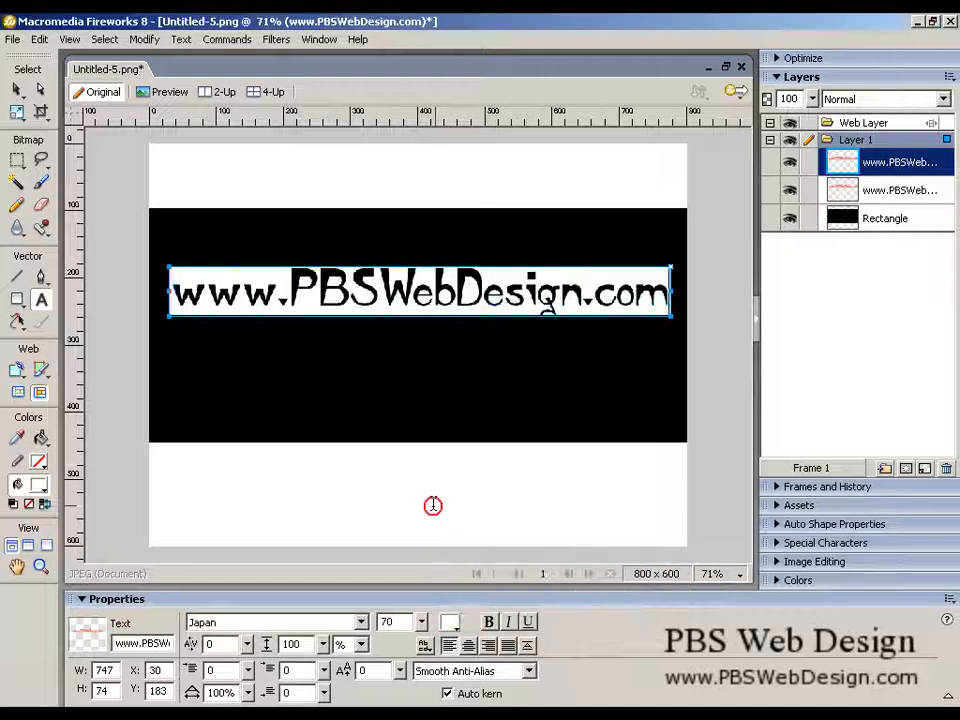
pyautogui.click(435, 506)
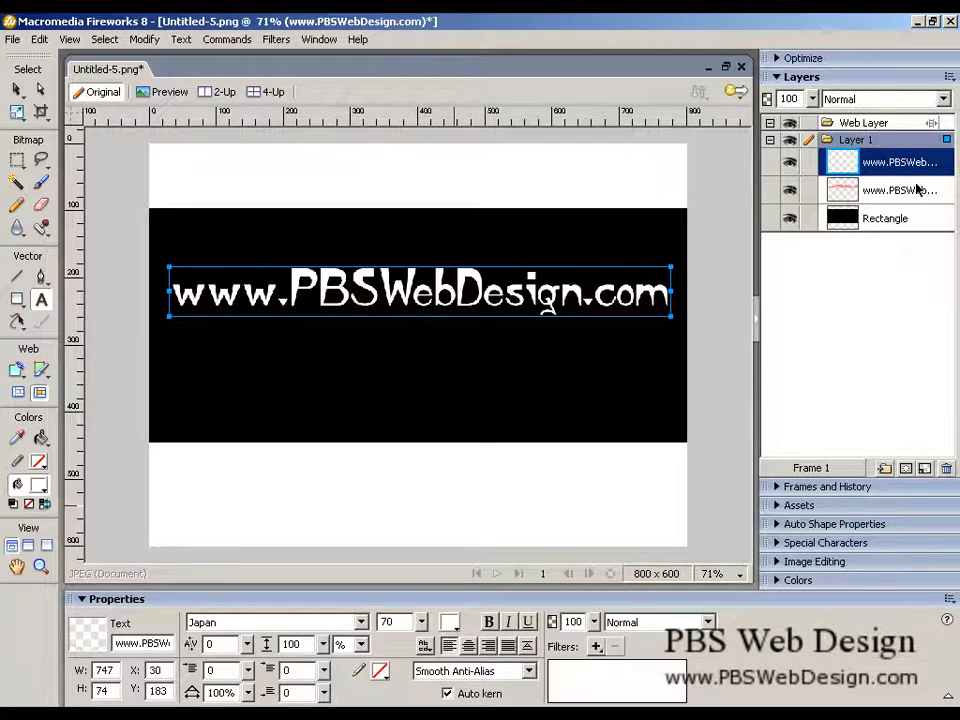
# - Rename the white text object "Highlight" and the red text object beneath it "Base"
pyautogui.doubleClick(907, 165)
pyautogui.write('Hi')
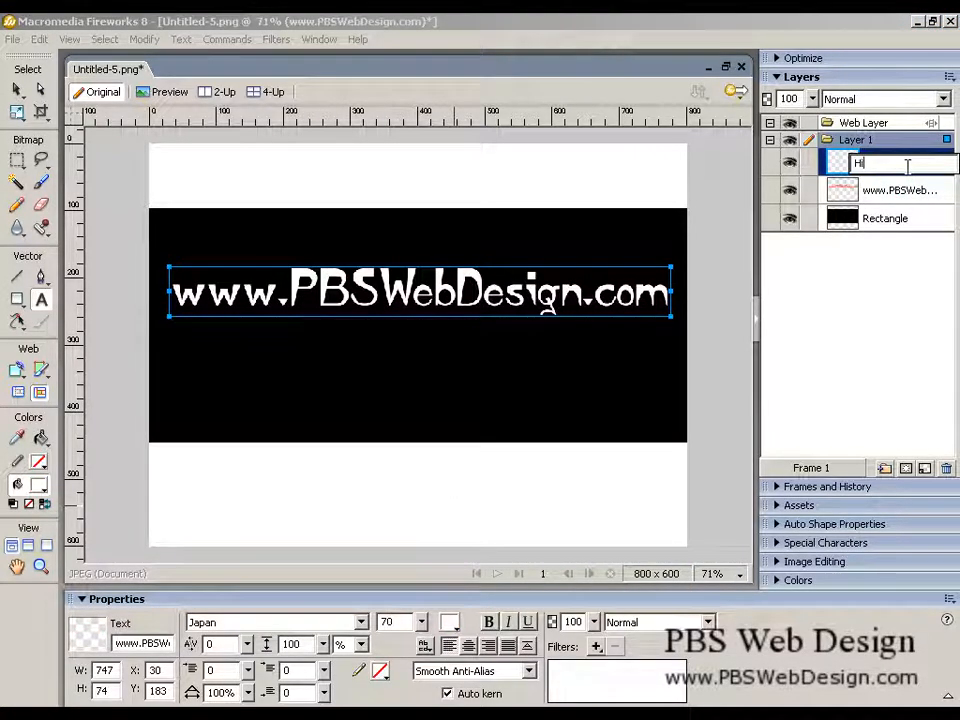
pyautogui.write('ghlight')
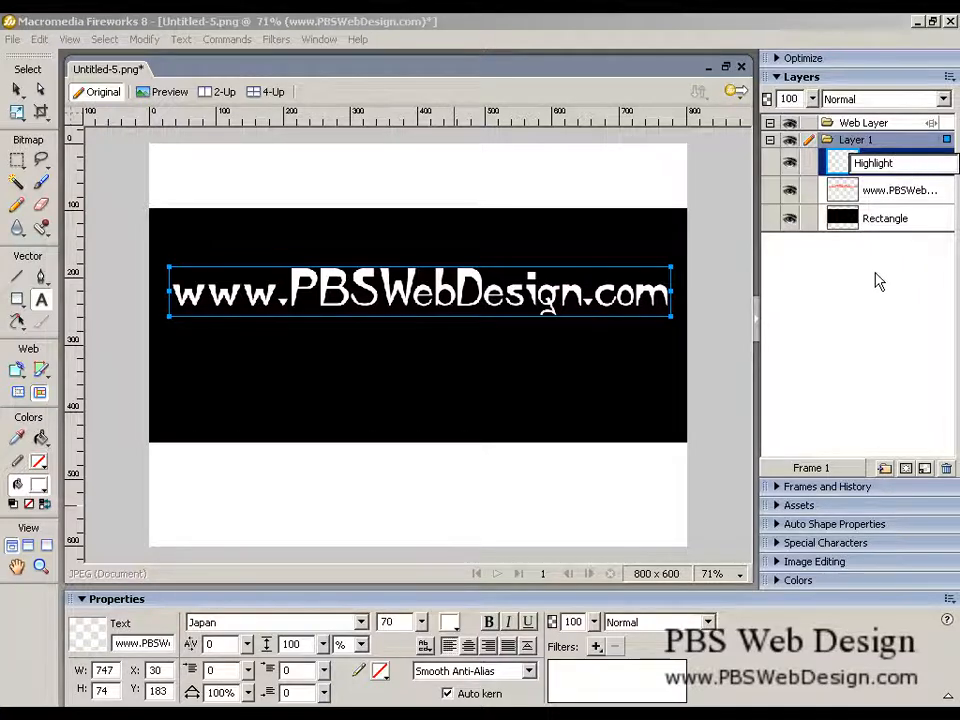
pyautogui.press('Return')
pyautogui.click(880, 190)
pyautogui.click(880, 190)
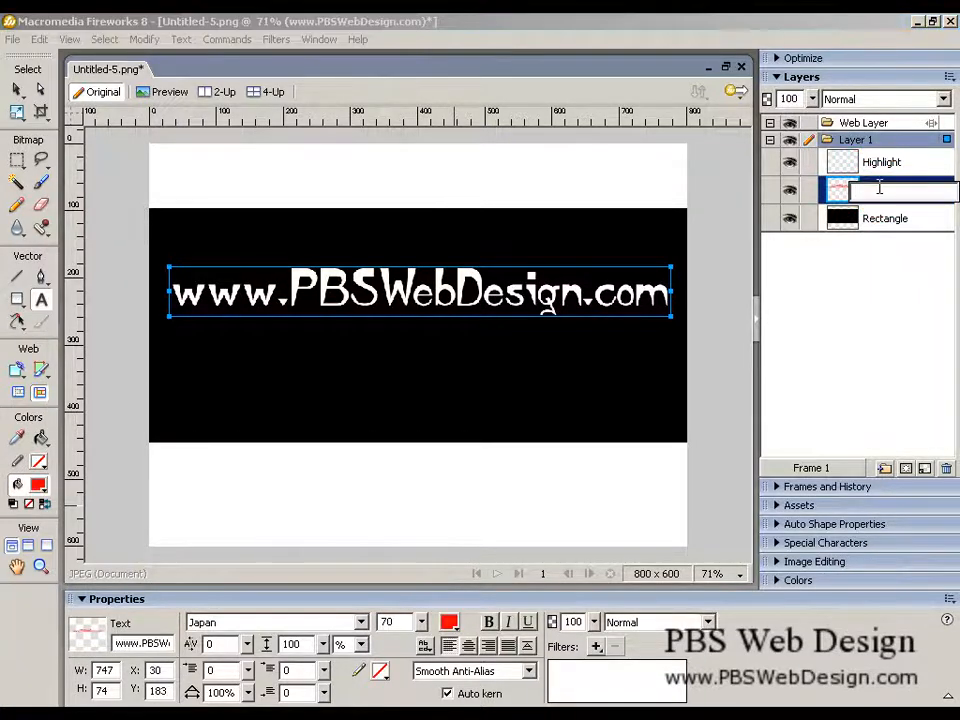
pyautogui.write('Base')
pyautogui.press('Return')
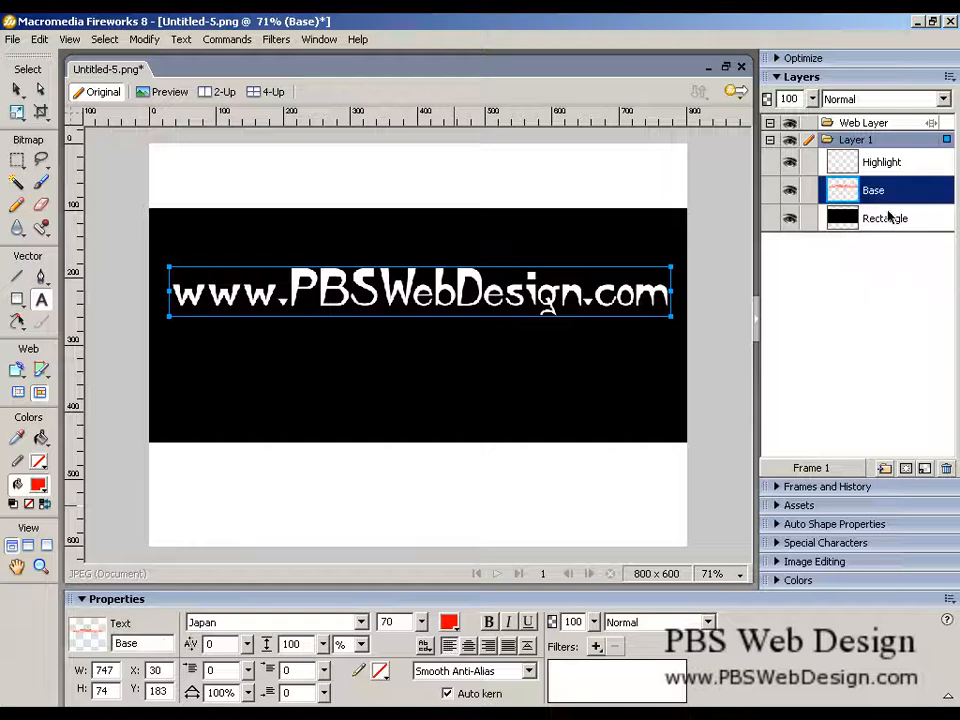
# - Rename the black rectangle object "Background"
pyautogui.click(888, 219)
pyautogui.click(890, 219)
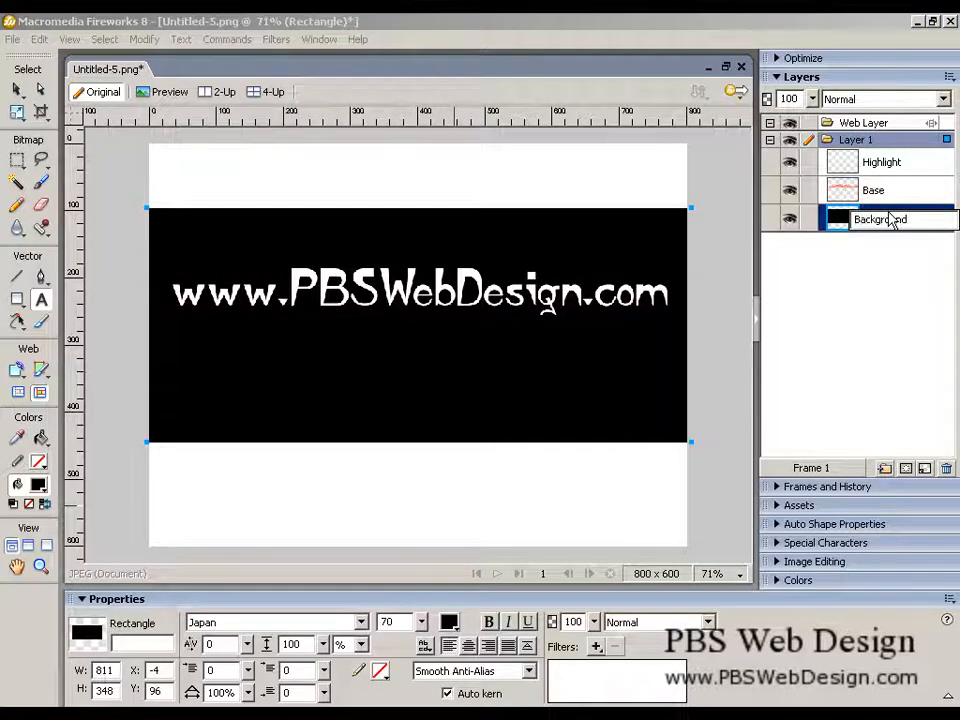
pyautogui.press('Return')
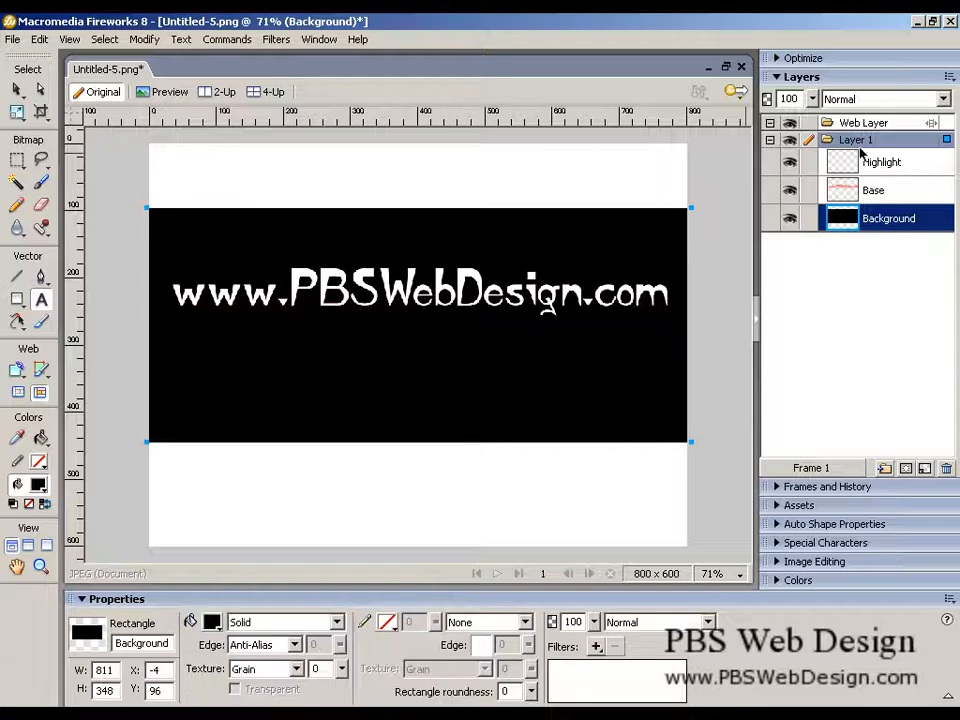
# - Draw a wavy Pen path about 746 px wide across the middle of the website text, from its first to last letter
pyautogui.click(860, 155)
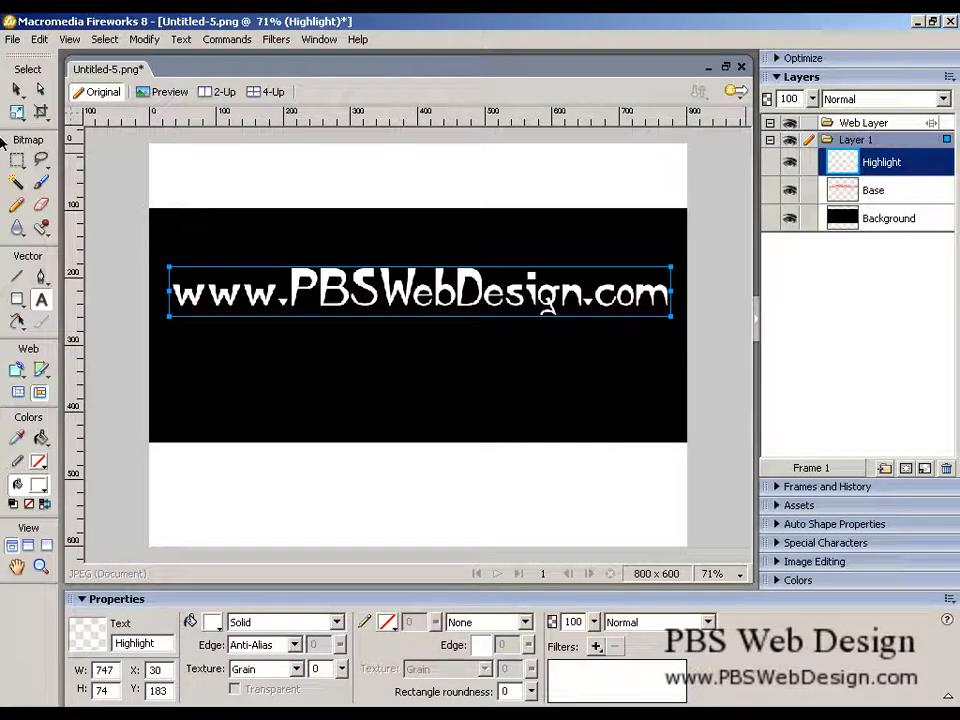
pyautogui.click(41, 280)
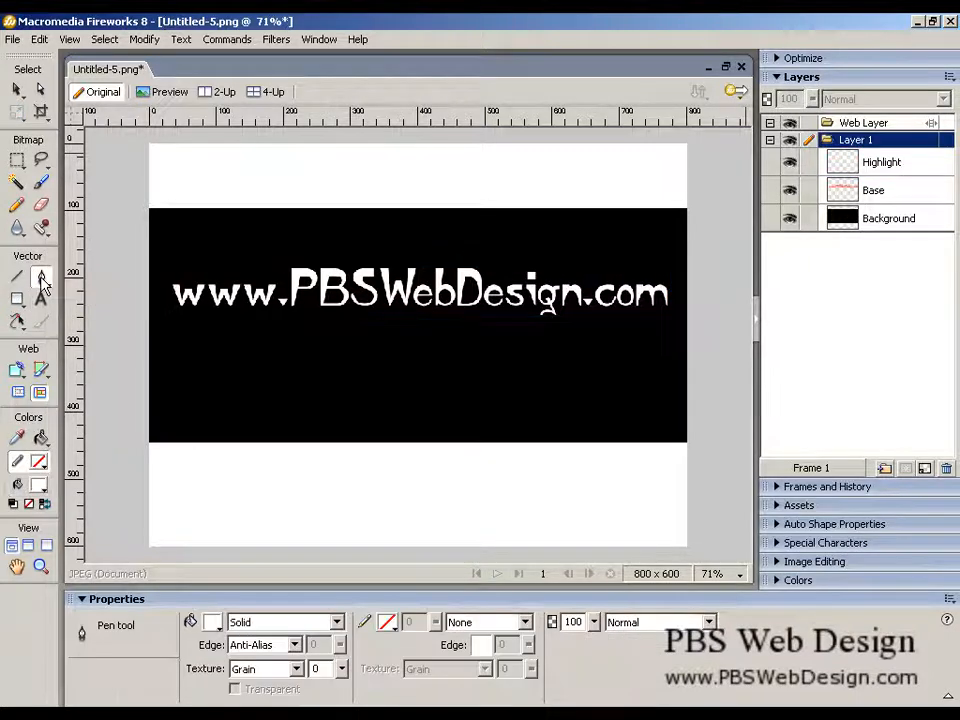
pyautogui.click(171, 302)
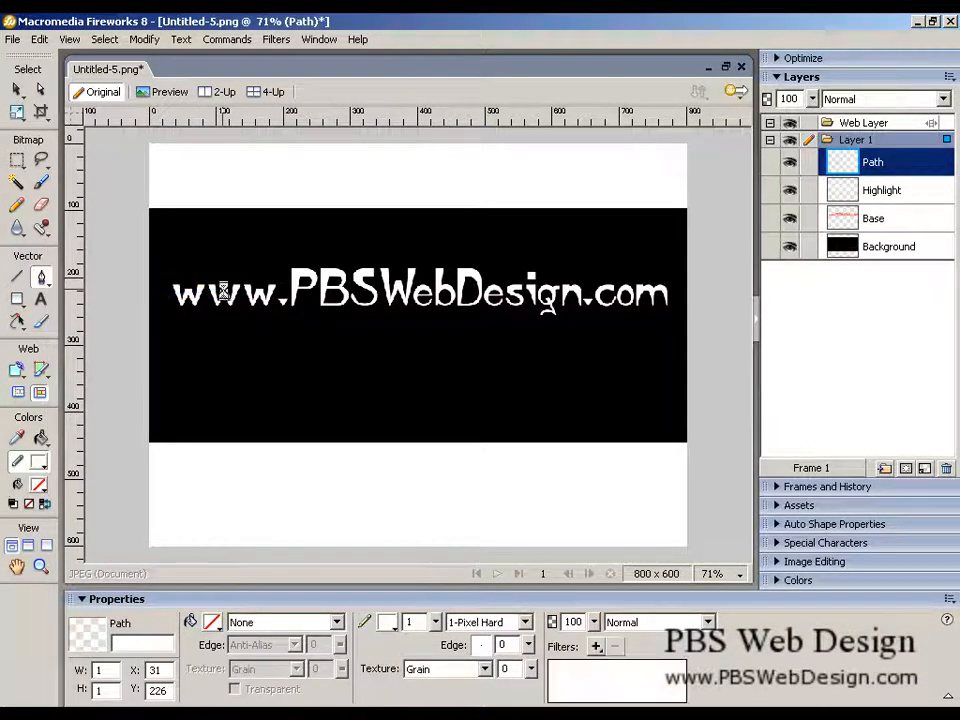
pyautogui.click(224, 291)
pyautogui.click(293, 288)
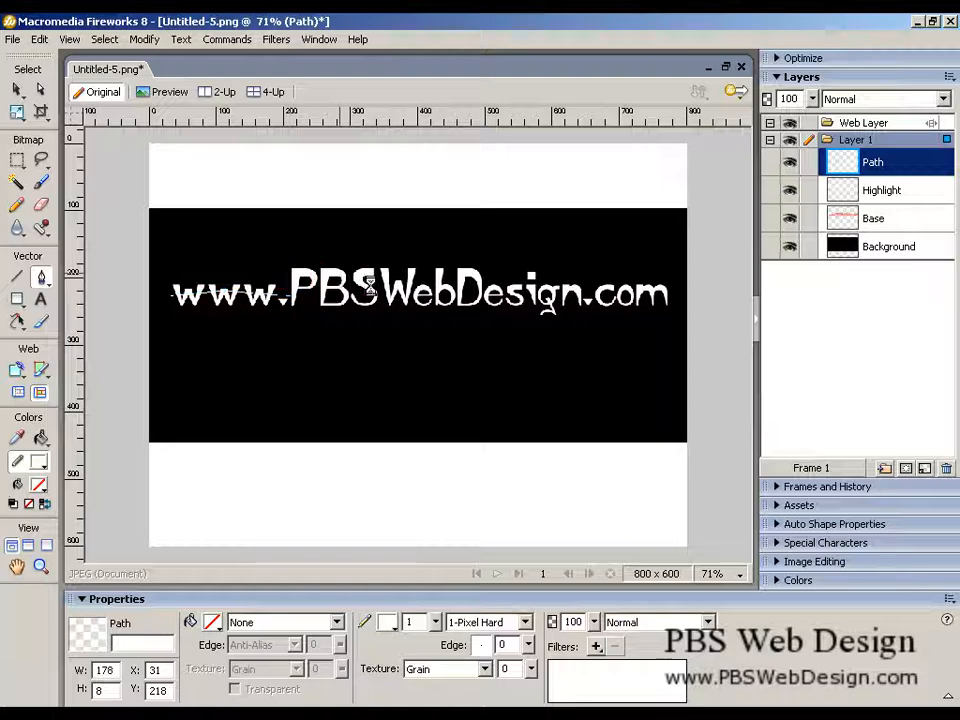
pyautogui.click(339, 275)
pyautogui.click(403, 281)
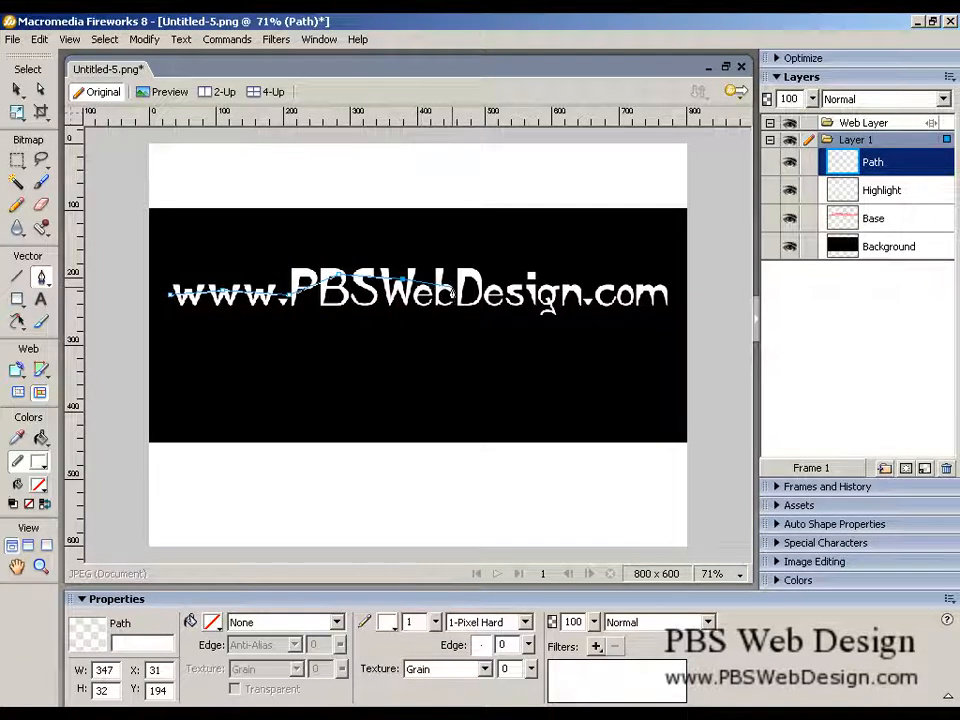
pyautogui.click(451, 291)
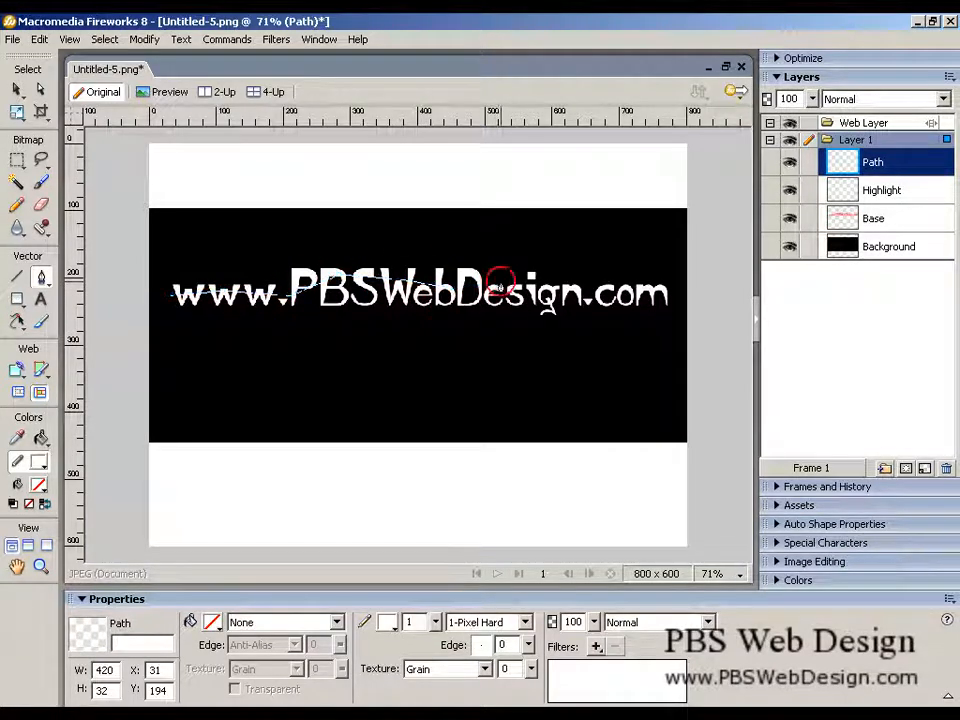
pyautogui.click(500, 287)
pyautogui.click(551, 296)
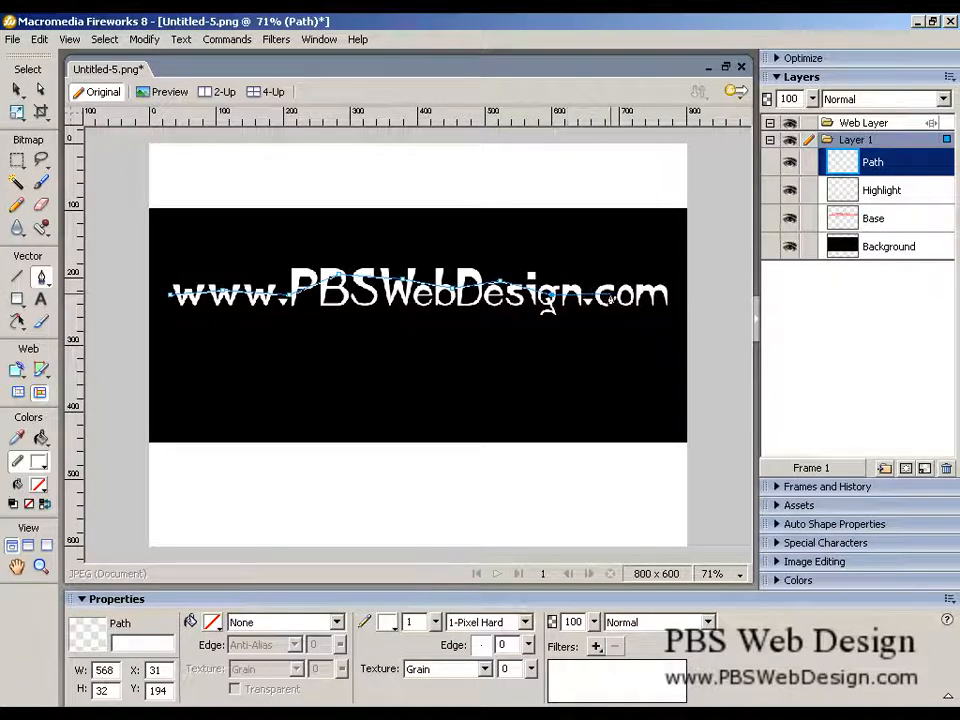
pyautogui.click(611, 297)
pyautogui.click(671, 287)
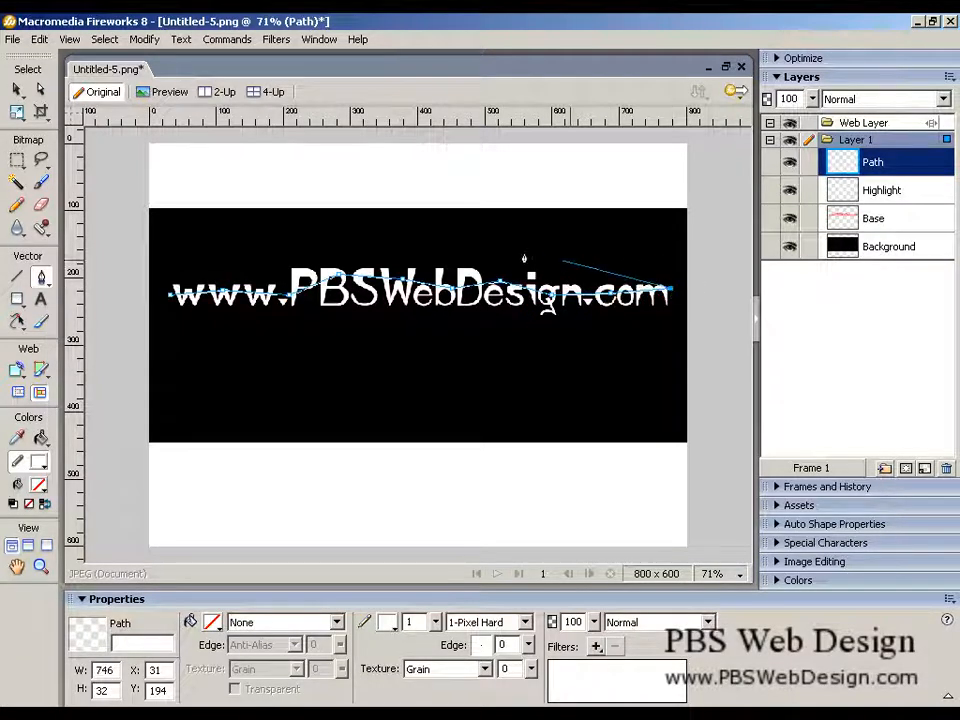
# - Close the path above the text into a shape about 749 px wide and 95 px high, and cut it to the clipboard
pyautogui.click(428, 232)
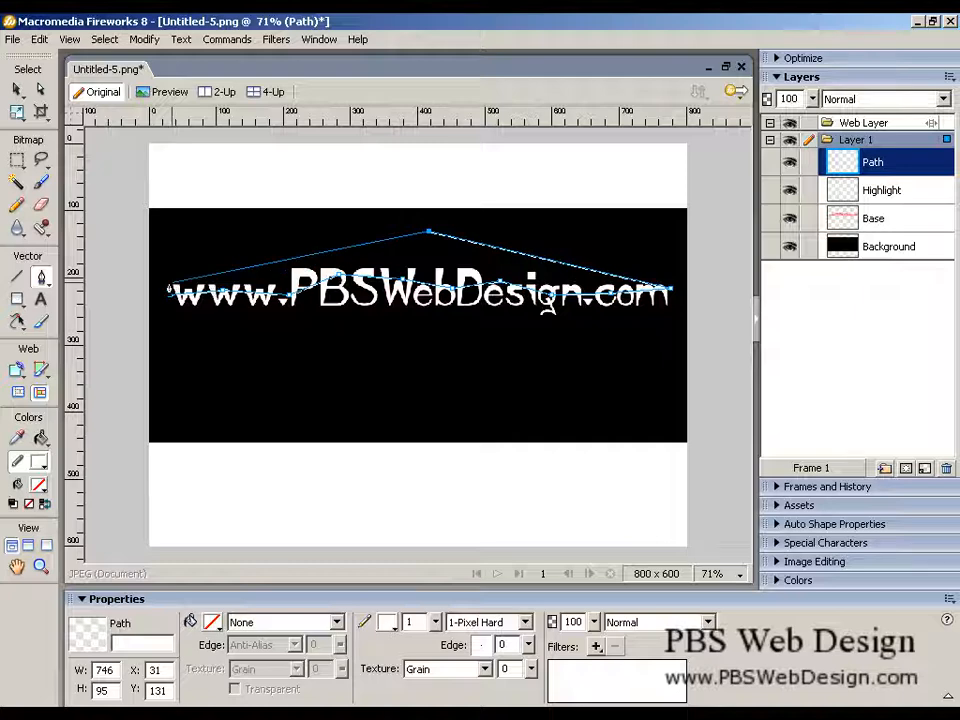
pyautogui.click(168, 252)
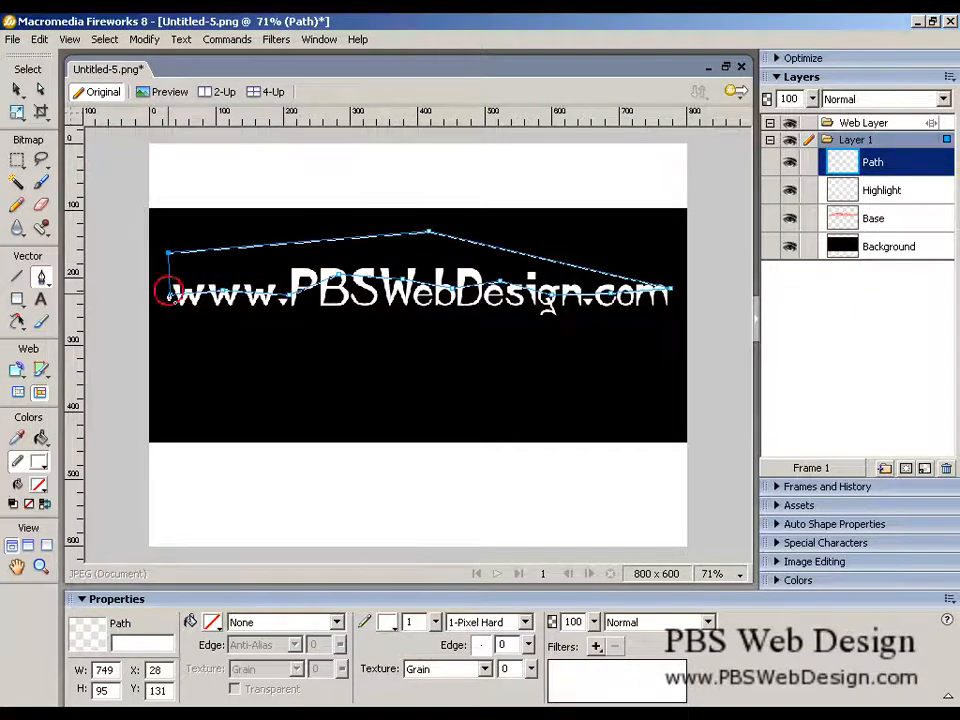
pyautogui.click(168, 291)
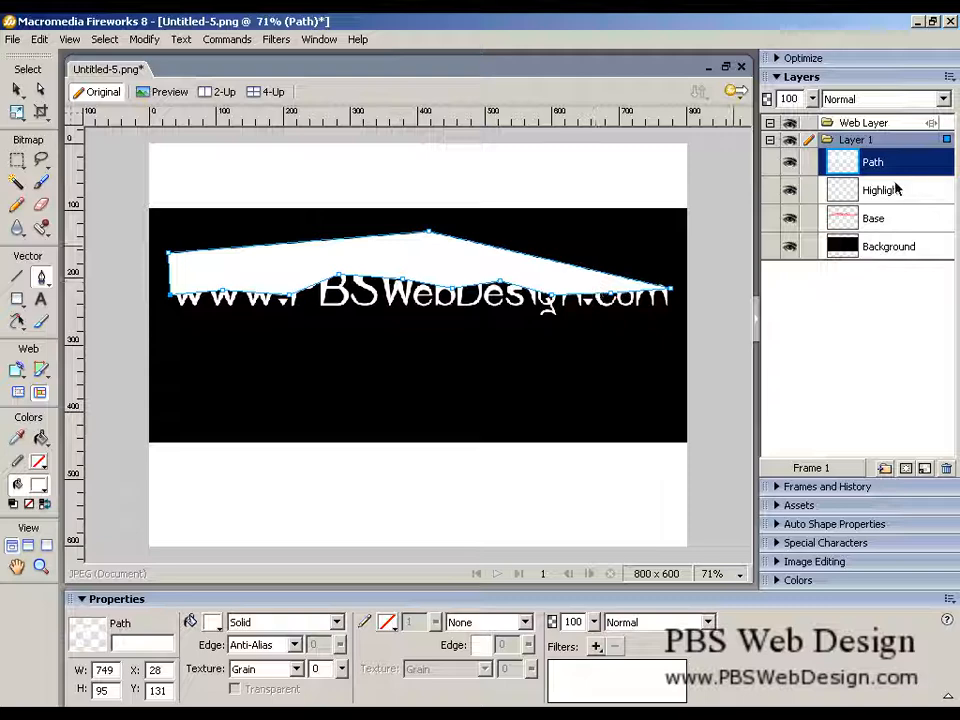
pyautogui.hotkey('ctrl', 'x')
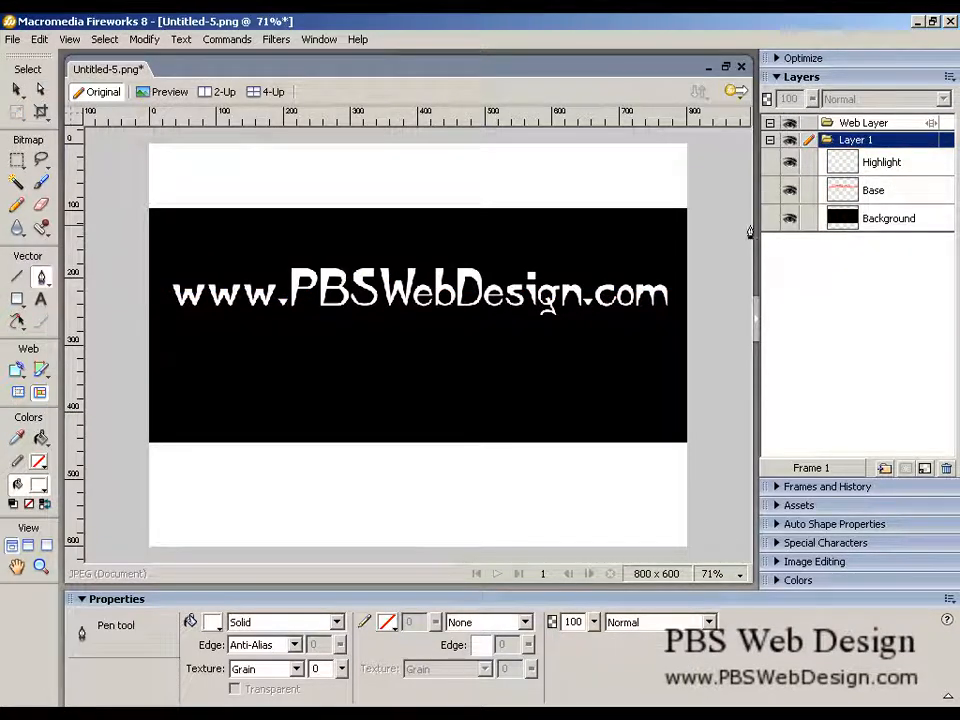
pyautogui.click(866, 191)
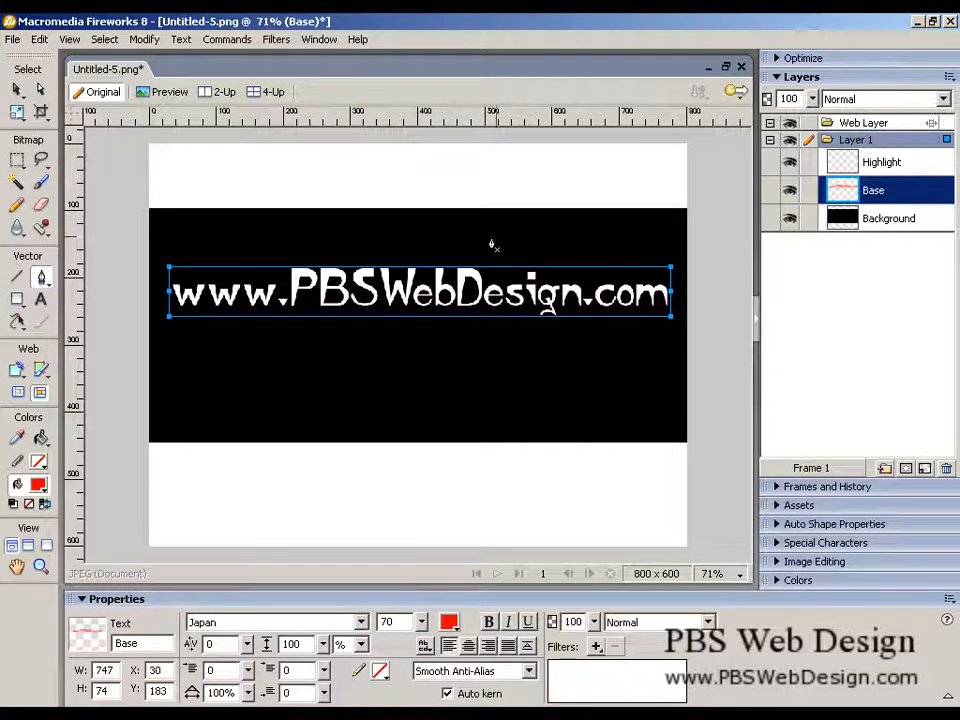
pyautogui.rightClick(400, 250)
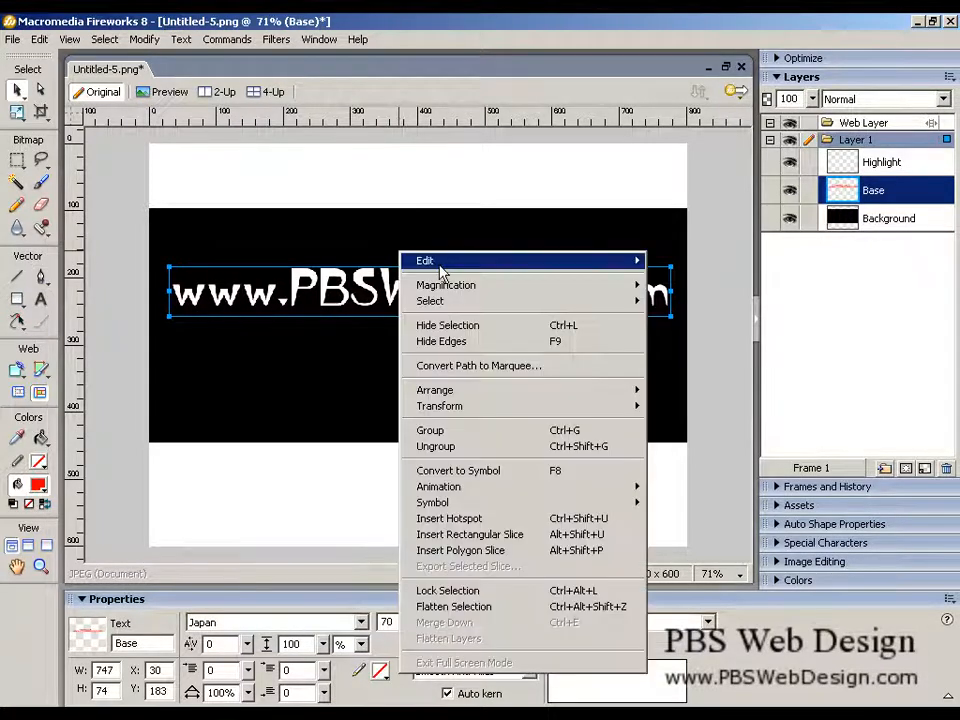
pyautogui.moveTo(625, 262)
pyautogui.click(700, 349)
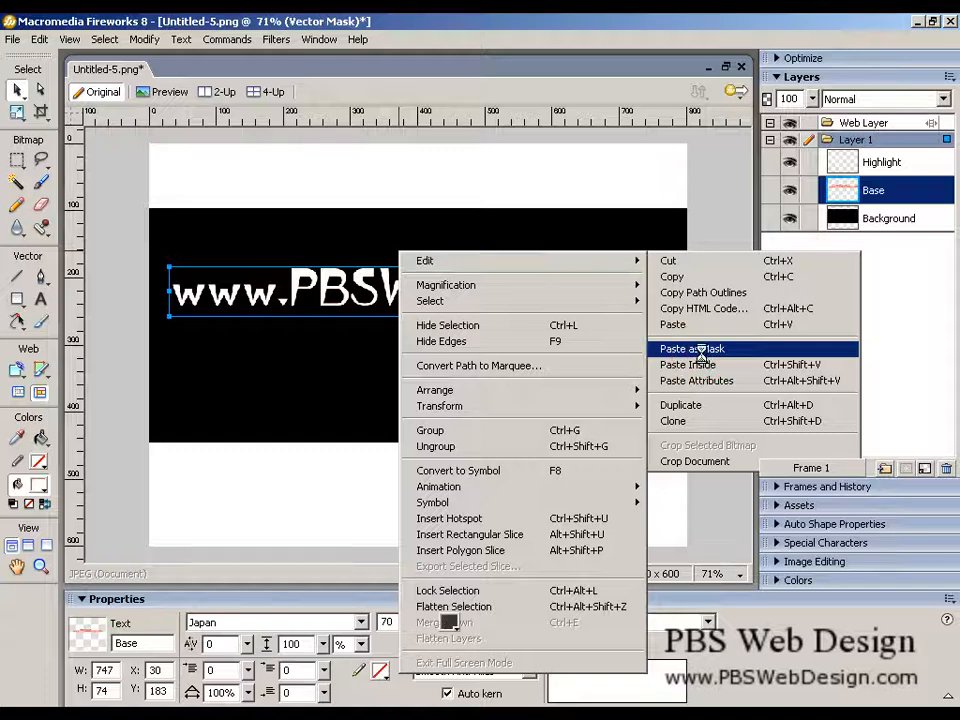
pyautogui.hotkey('ctrl', 'z')
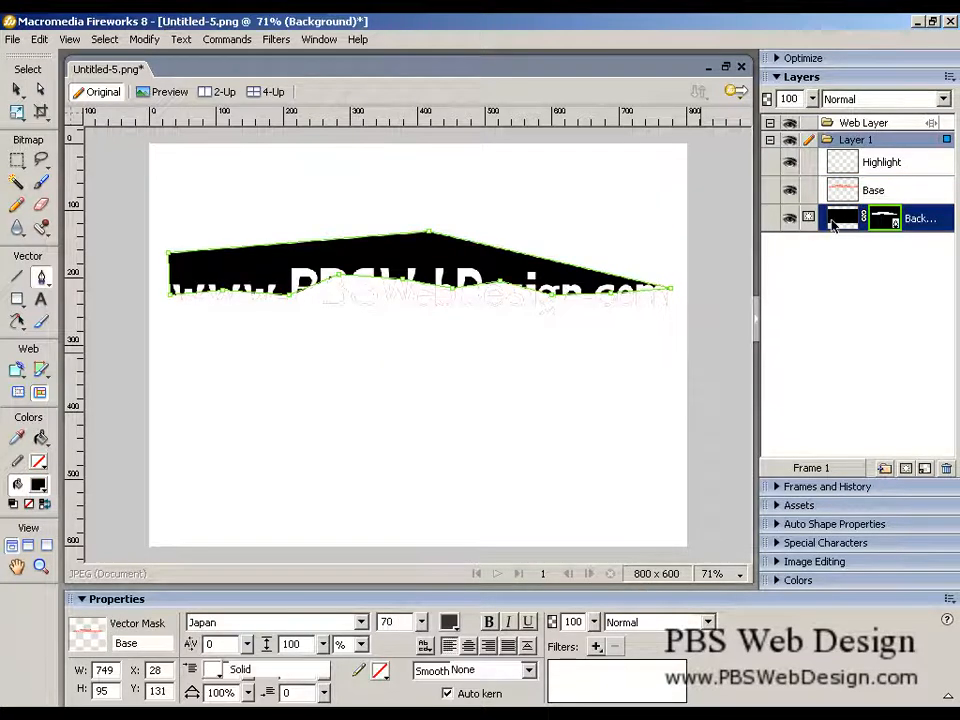
# - Paste the cut path as a vector mask on the white Highlight text and clear the selection
pyautogui.click(818, 190)
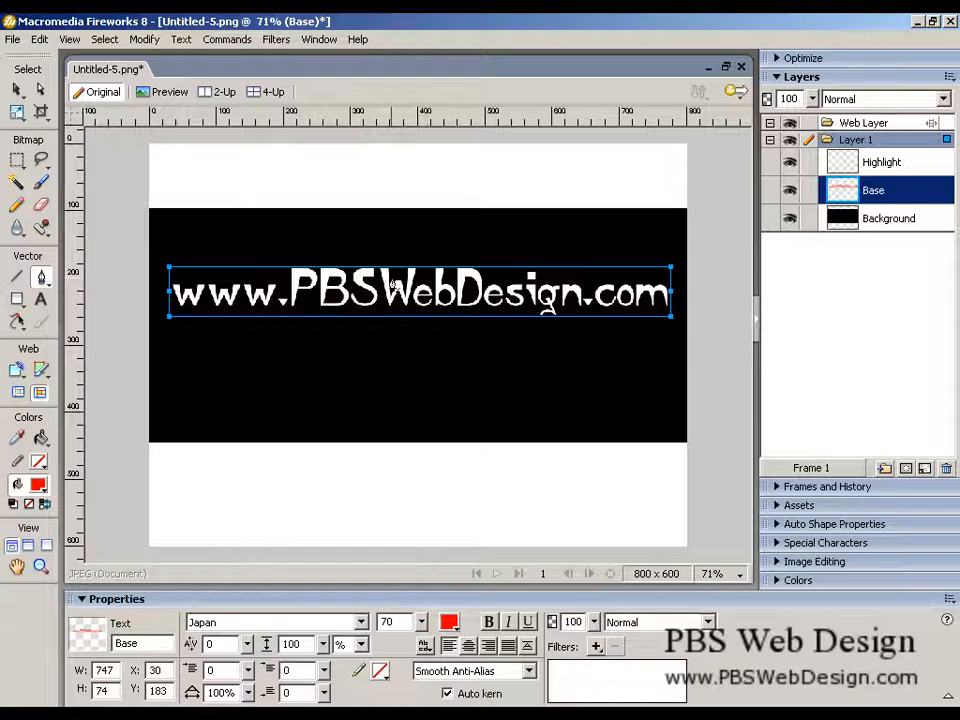
pyautogui.rightClick(387, 265)
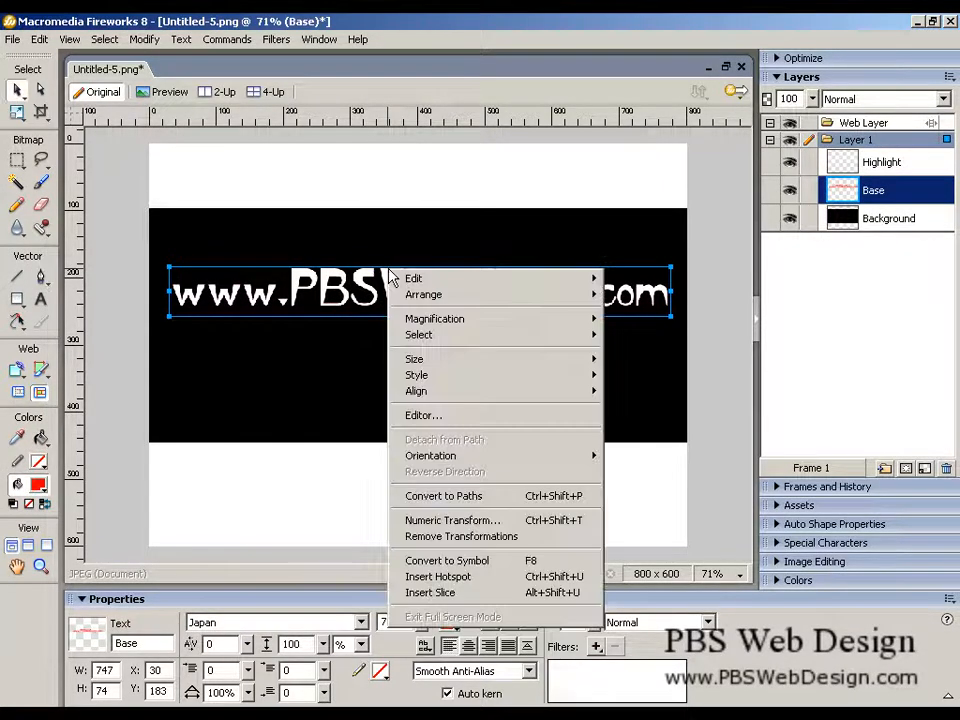
pyautogui.moveTo(449, 285)
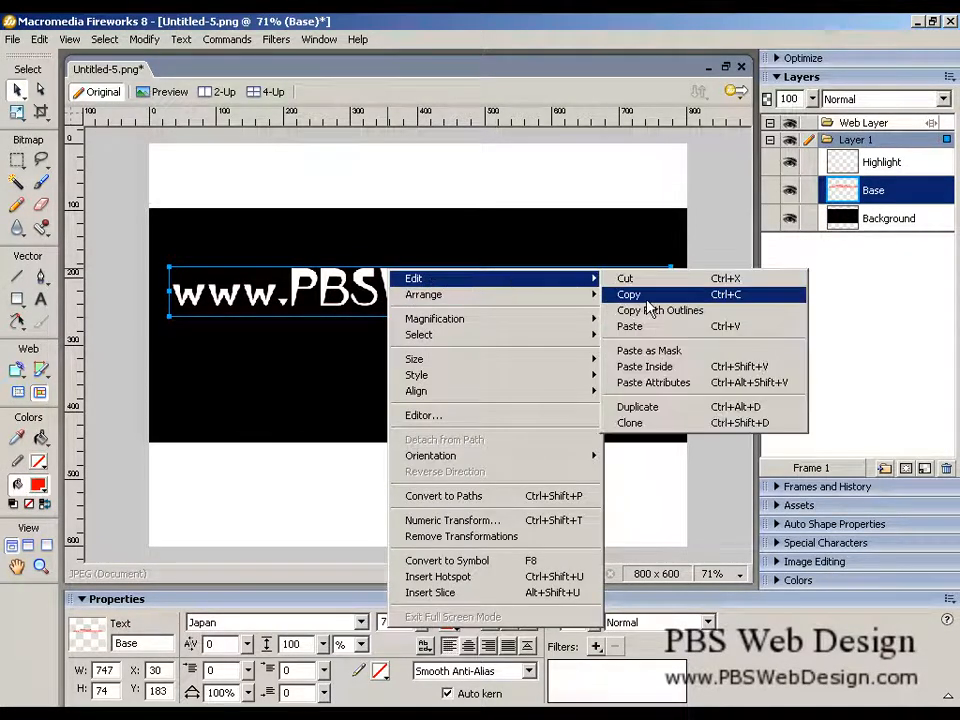
pyautogui.click(643, 349)
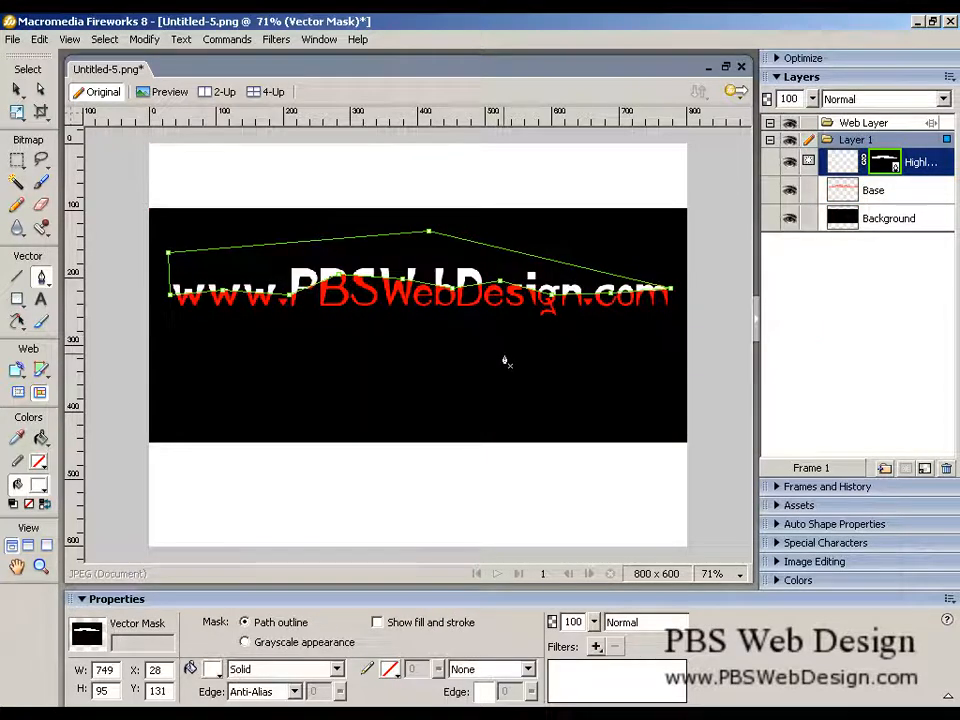
pyautogui.click(800, 385)
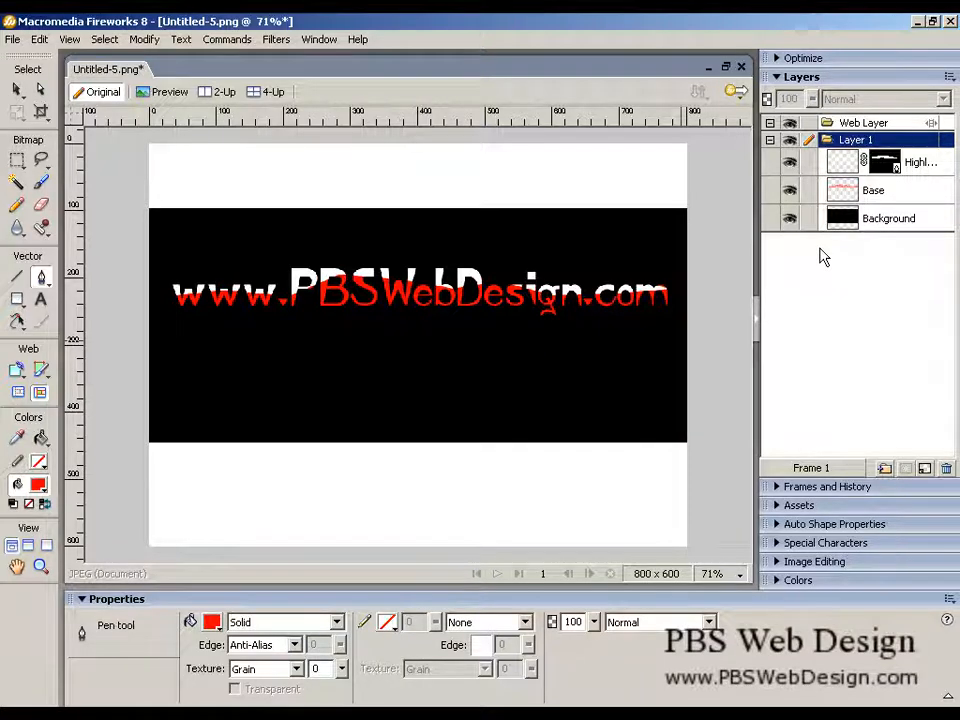
# - Set the opacity of the masked Highlight text to 40
pyautogui.click(595, 615)
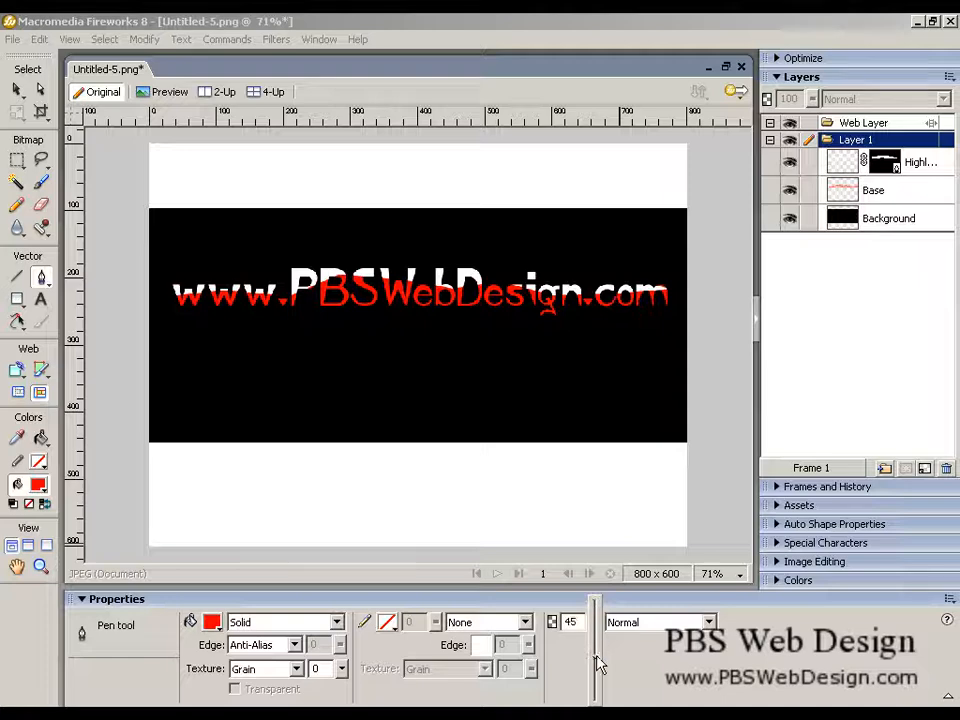
pyautogui.moveTo(598, 662); pyautogui.dragTo(600, 658)
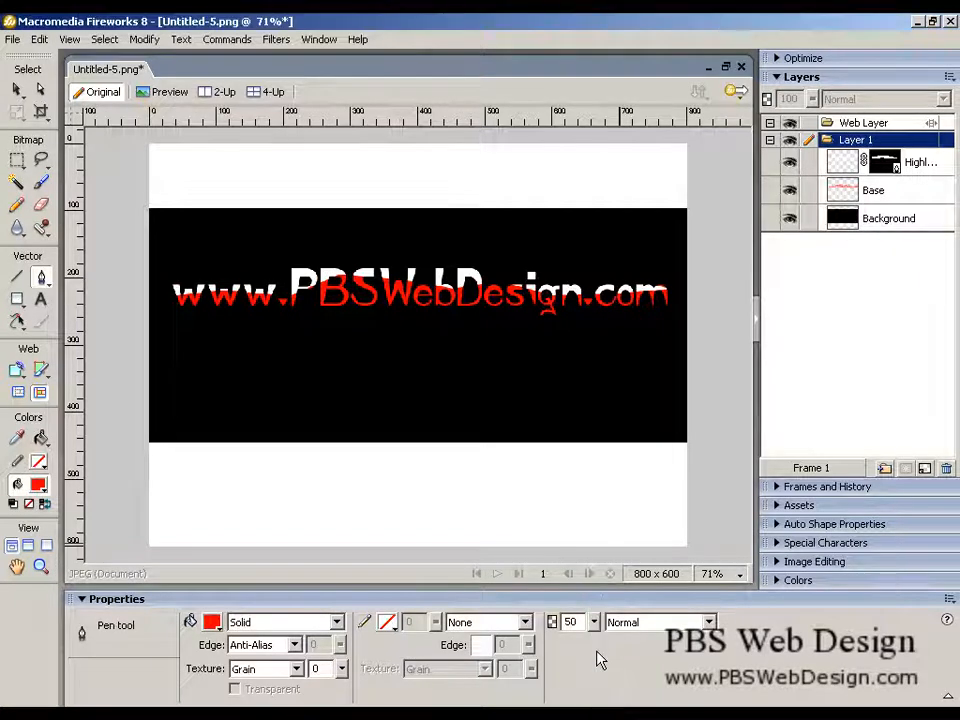
pyautogui.click(850, 162)
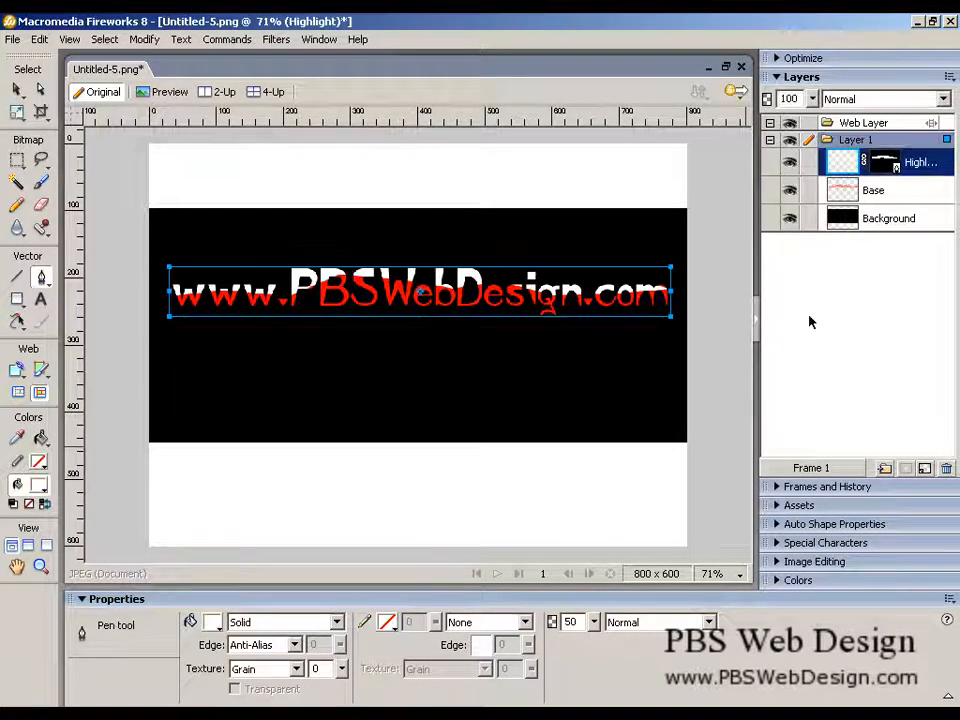
pyautogui.click(595, 622)
pyautogui.moveTo(597, 608); pyautogui.dragTo(606, 650)
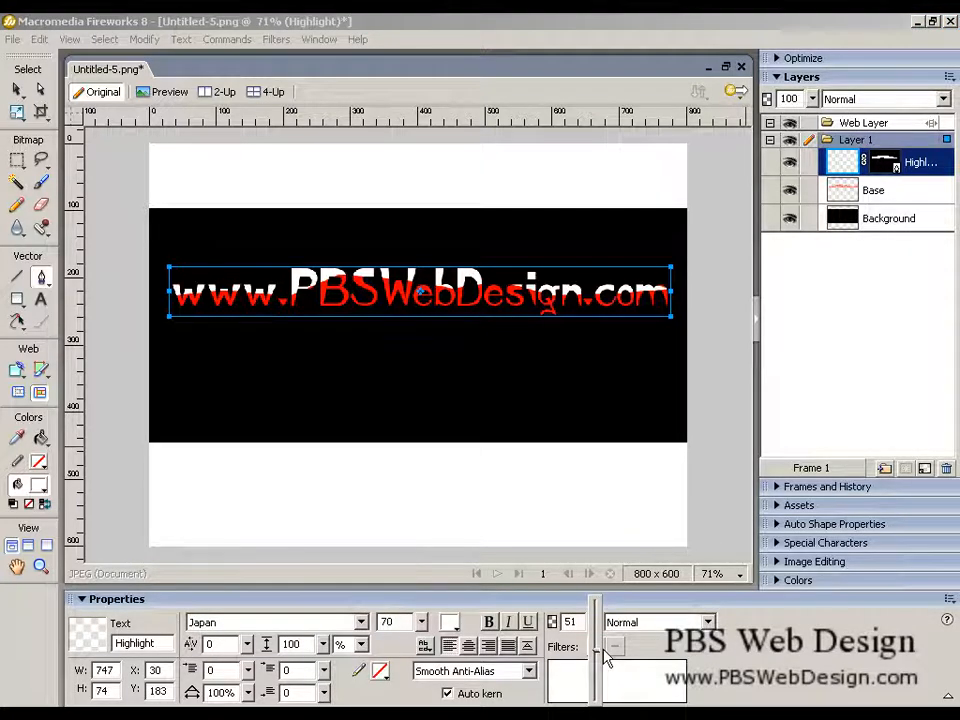
pyautogui.moveTo(605, 655); pyautogui.dragTo(600, 640)
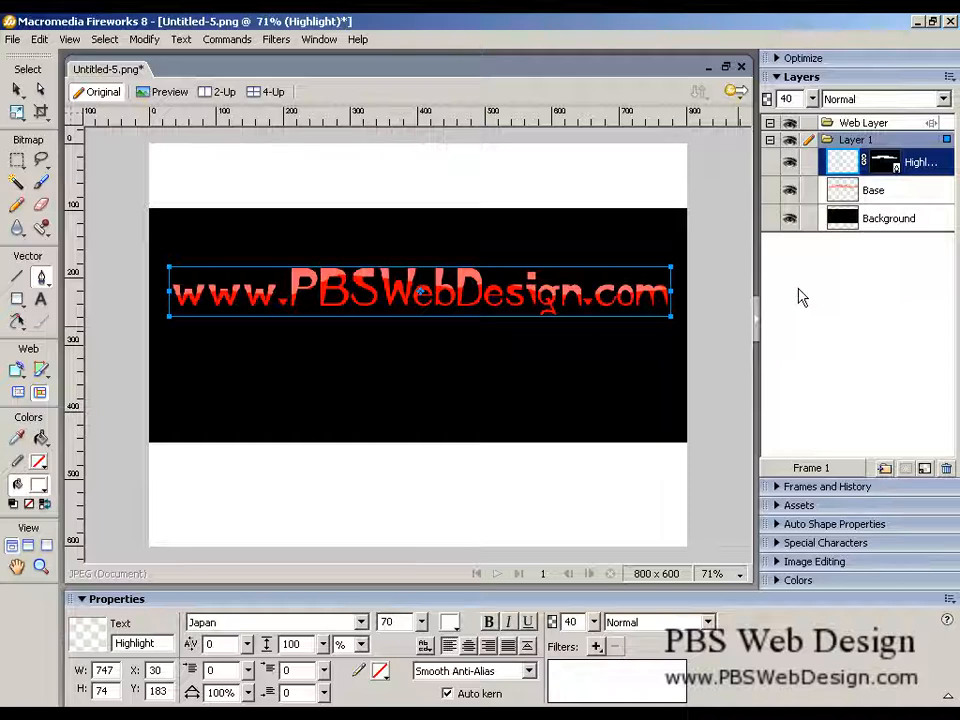
# - Group the Highlight and Base texts, and nest that group inside another group
pyautogui.keyDown('shift'); pyautogui.click(889, 205); pyautogui.keyUp('shift')
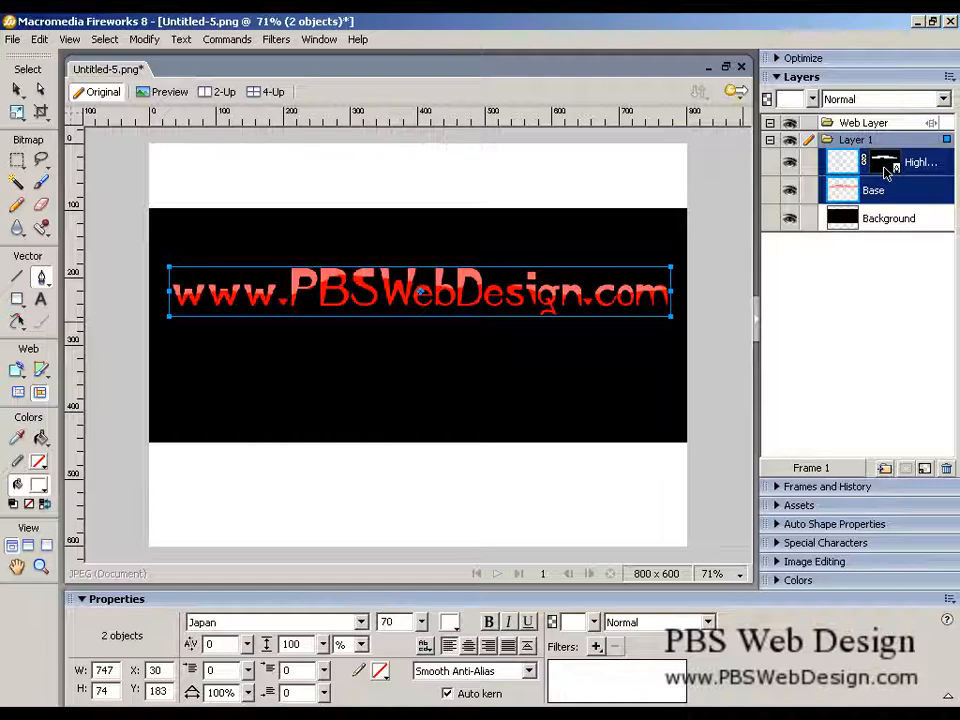
pyautogui.press('a')
pyautogui.hotkey('ctrl', 'g')
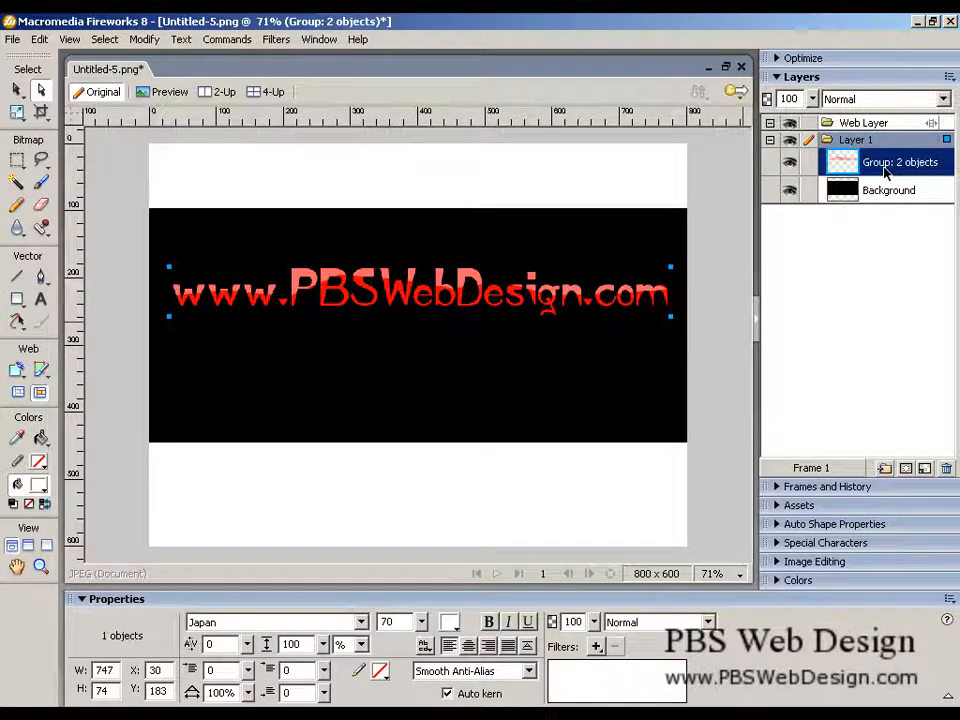
pyautogui.hotkey('ctrl', 'g')
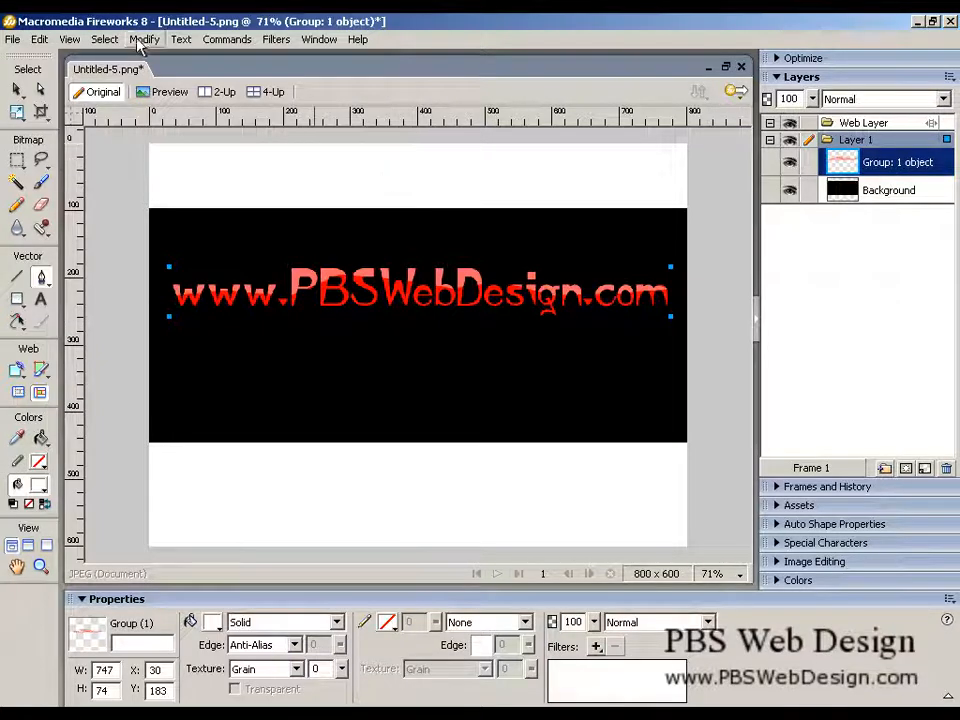
# - Clone the grouped text in place and rename the upper copy "top layer"
pyautogui.hotkey('ctrl', 'shift', 'd')
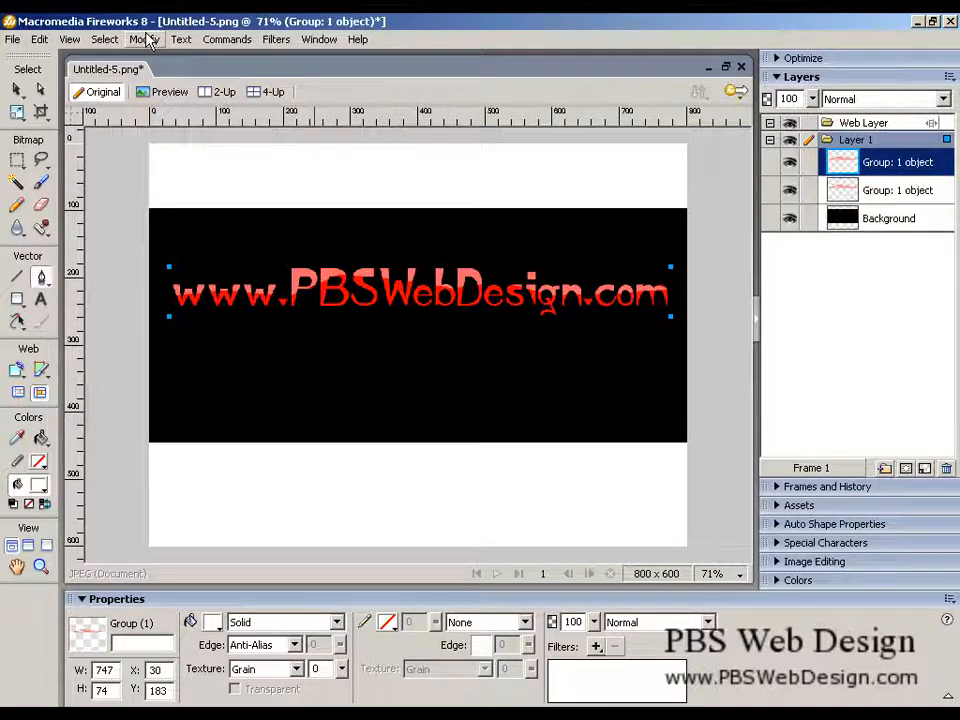
pyautogui.click(866, 190)
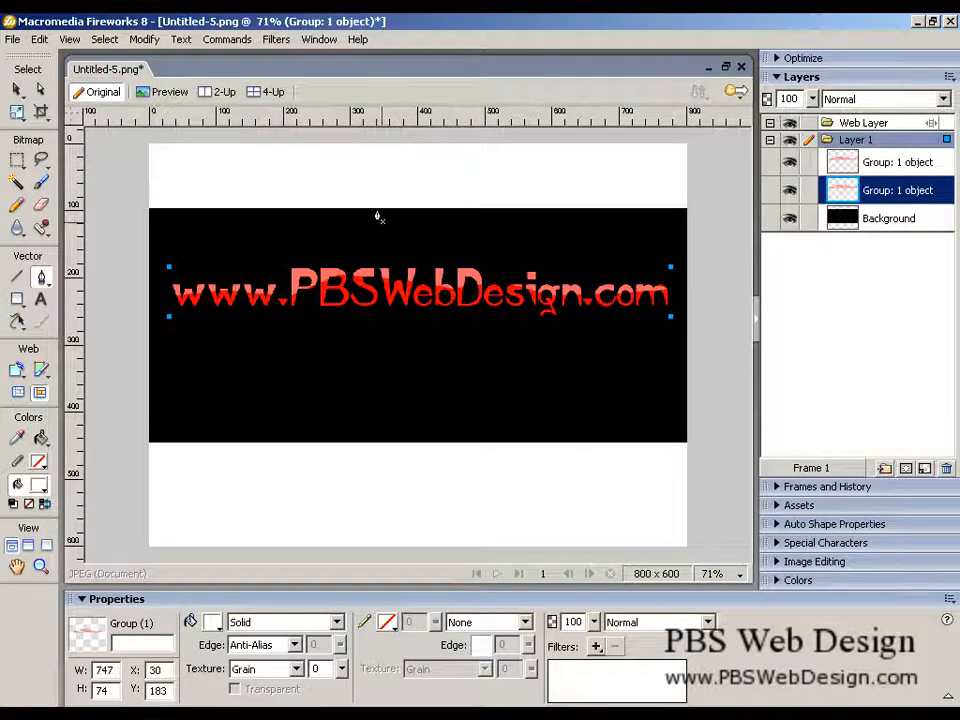
pyautogui.click(877, 163)
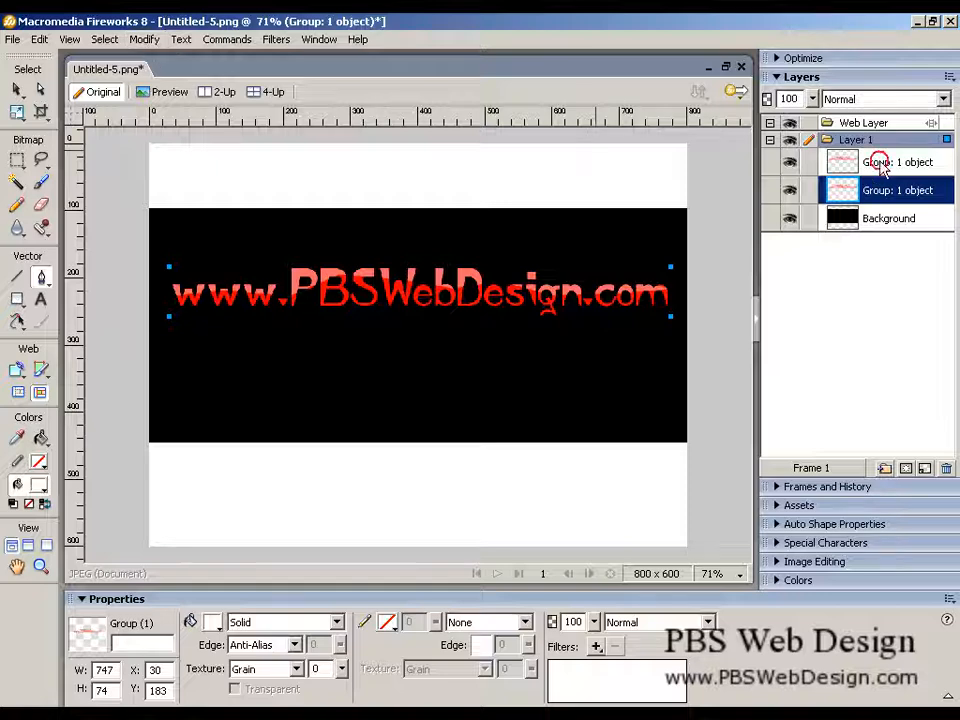
pyautogui.doubleClick(880, 163)
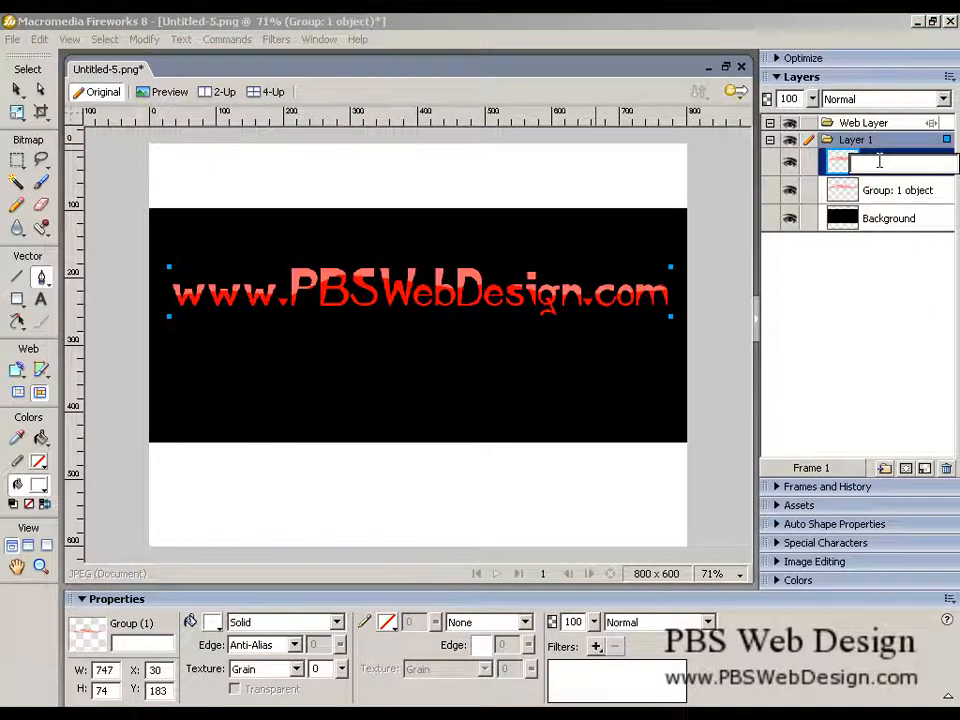
pyautogui.write('top layer')
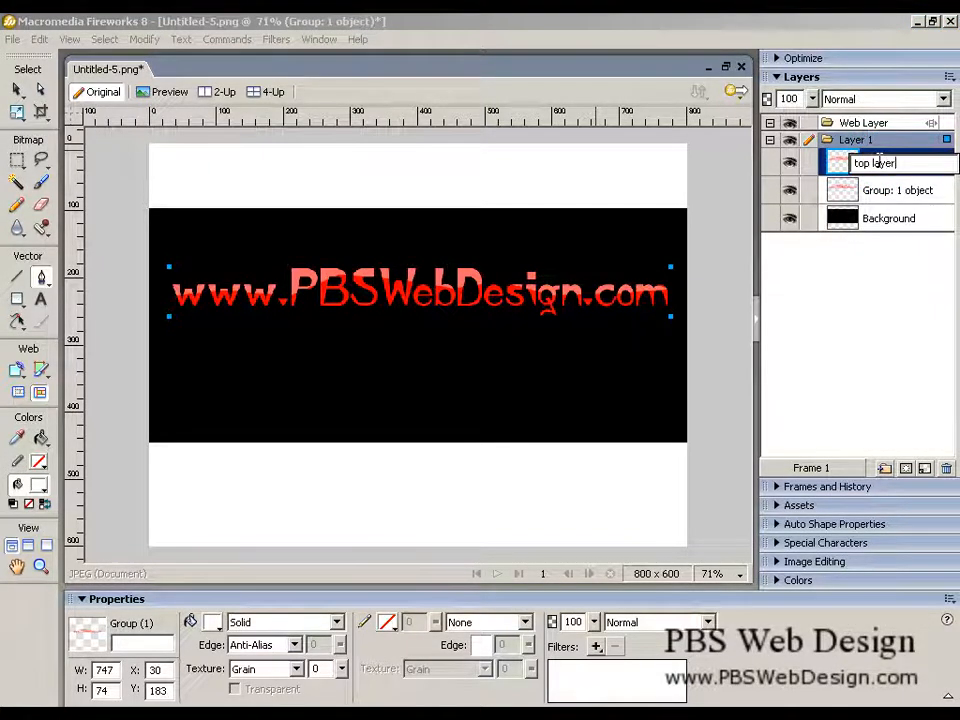
pyautogui.press('Return')
# - Rename the lower text group, just above the Background object, as "bottom/reflection"
pyautogui.click(879, 191)
pyautogui.doubleClick(884, 192)
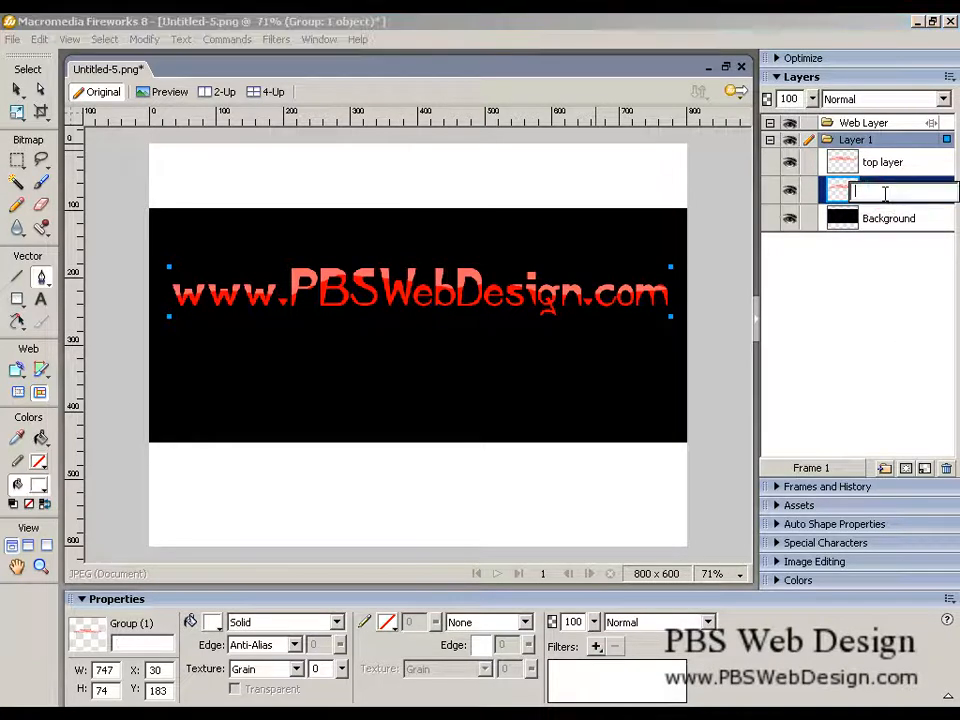
pyautogui.write('bottom')
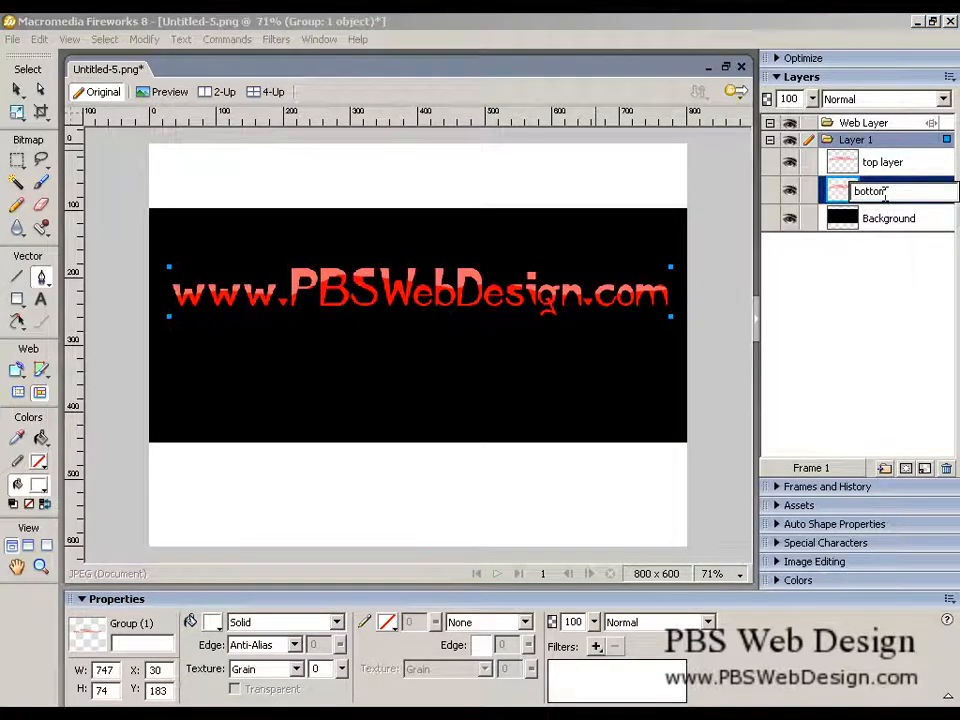
pyautogui.write(' ref')
pyautogui.click(870, 296)
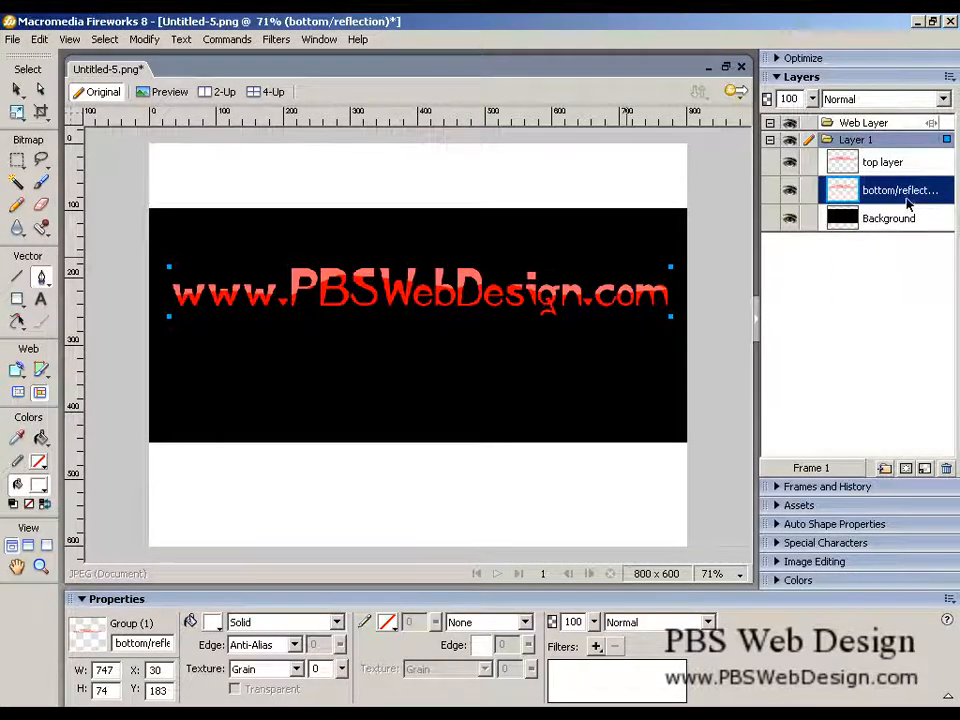
# - Flip the bottom/reflection group vertically
pyautogui.click(143, 39)
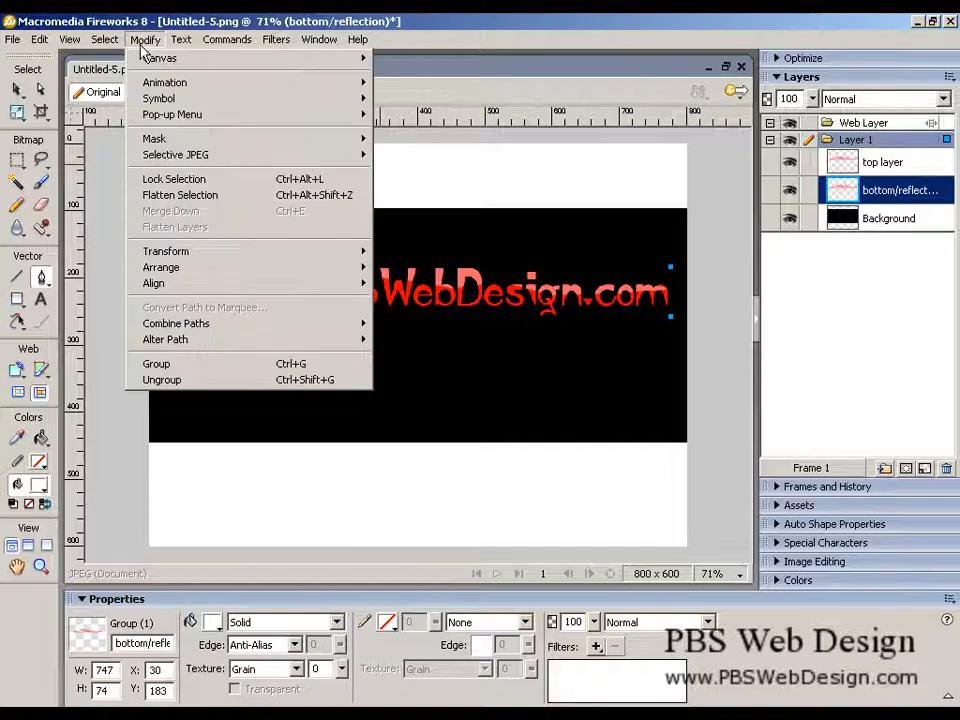
pyautogui.moveTo(294, 253)
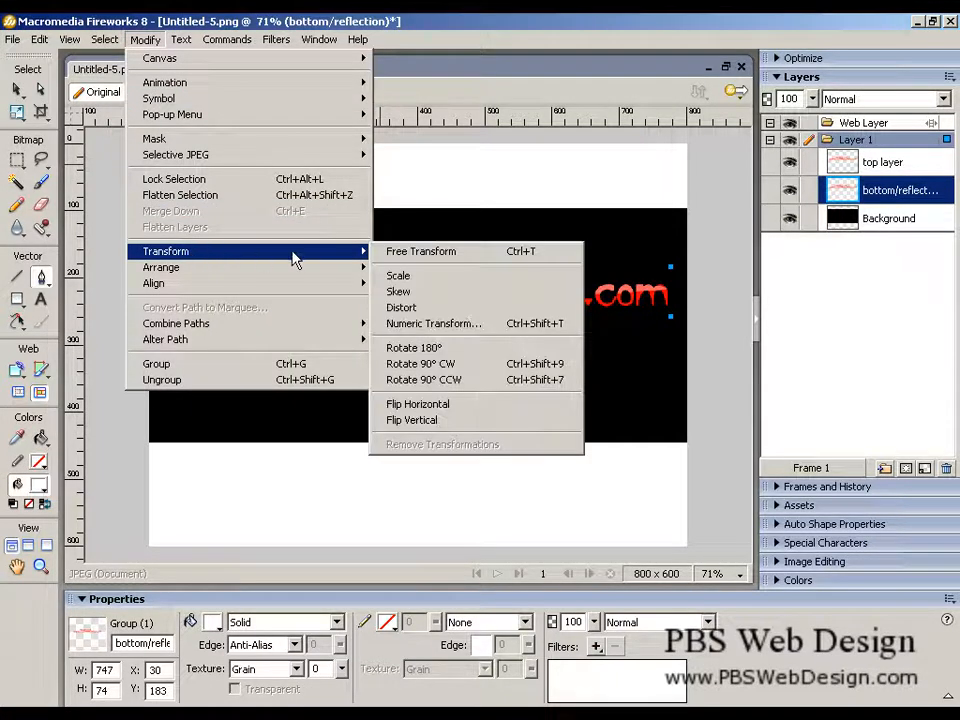
pyautogui.click(424, 420)
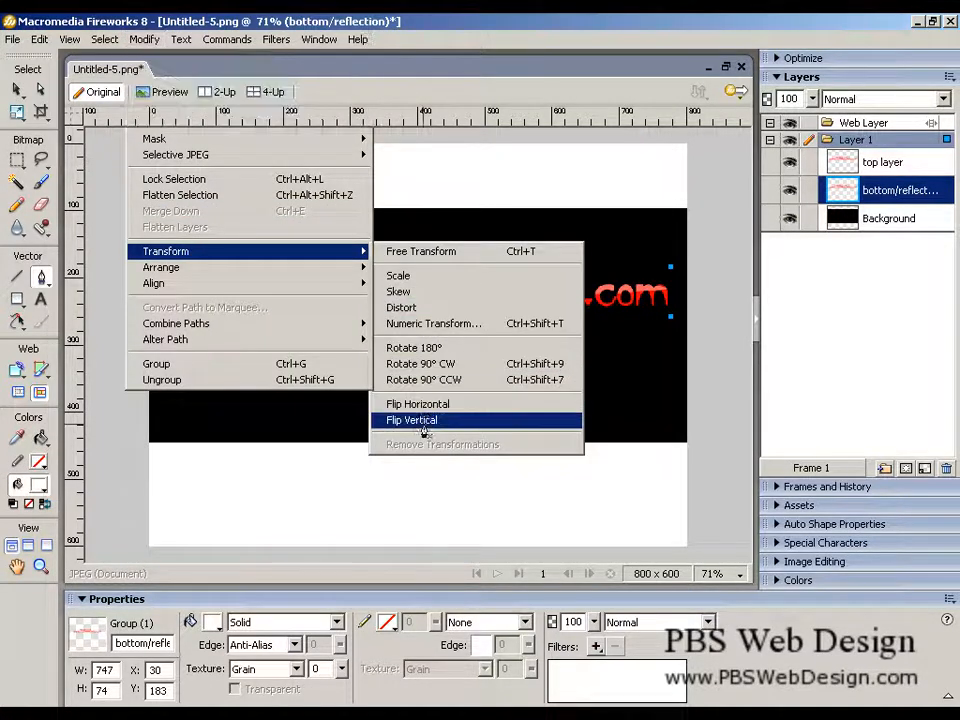
pyautogui.press('a')
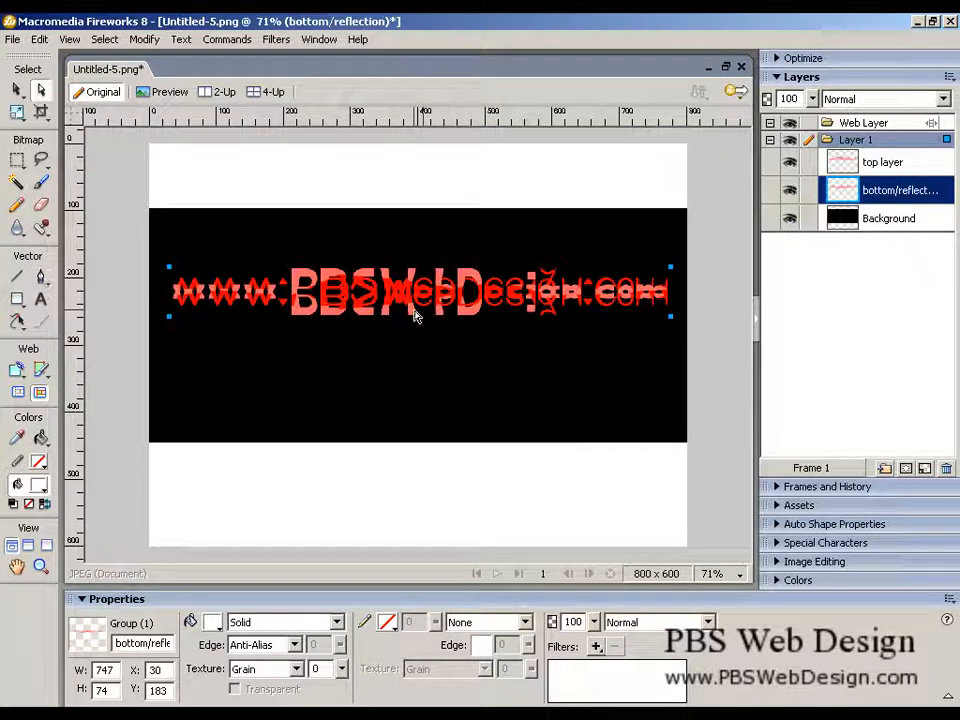
pyautogui.moveTo(415, 315)
pyautogui.mouseDown()
pyautogui.moveTo(416, 354)
pyautogui.moveTo(418, 318)
pyautogui.mouseUp()
pyautogui.click(418, 318)
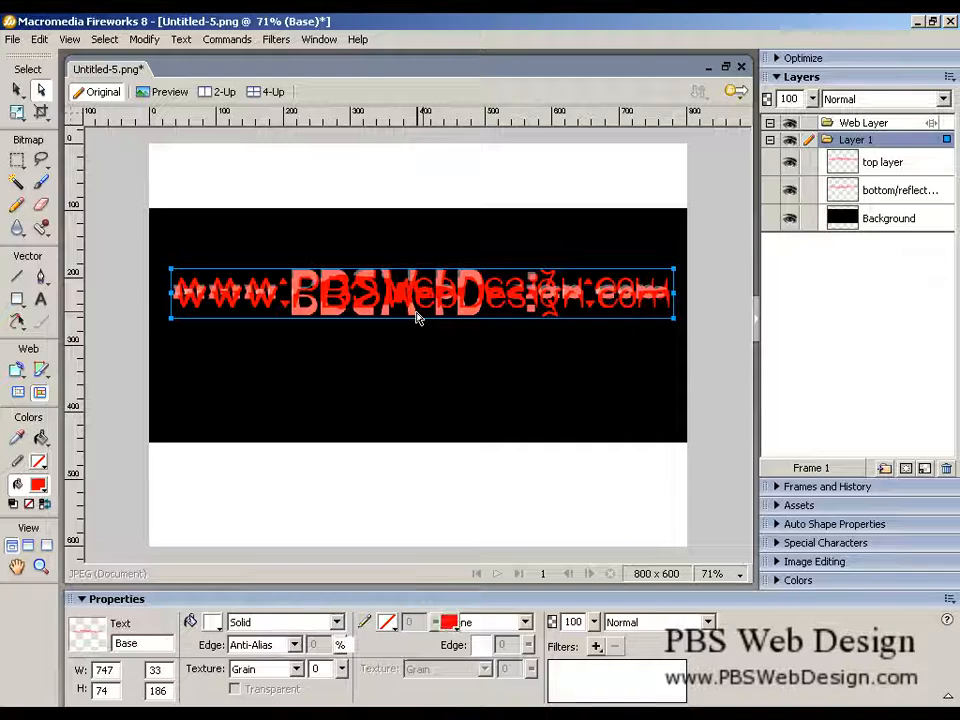
pyautogui.moveTo(418, 318); pyautogui.dragTo(415, 315)
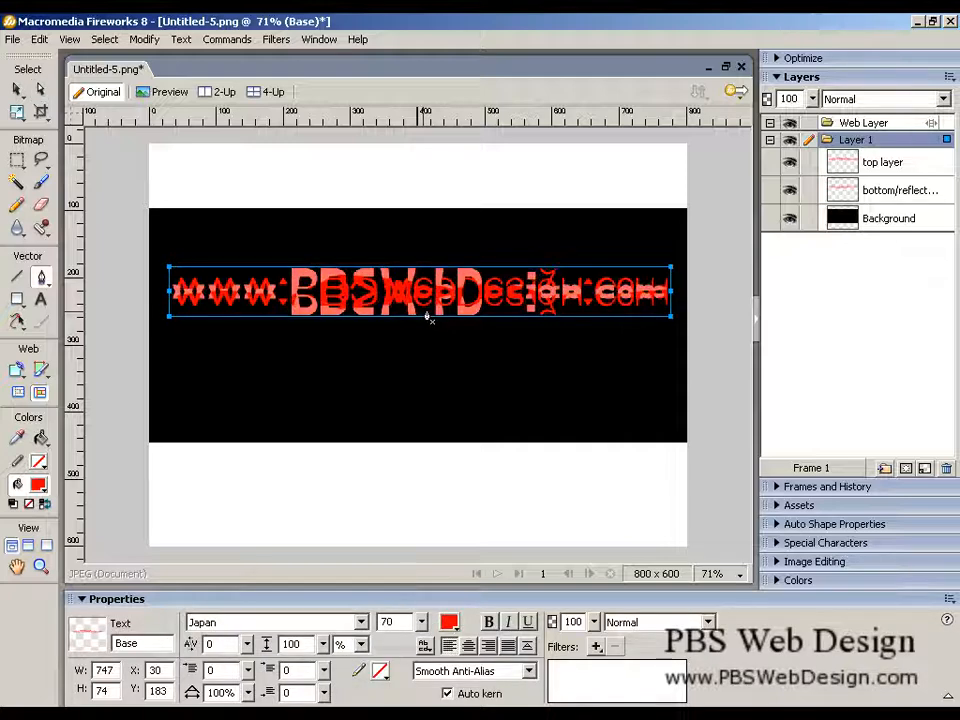
# - Move the whole flipped bottom/reflection group down to about X 28, Y 230 so it mirrors the text directly beneath it
pyautogui.click(920, 186)
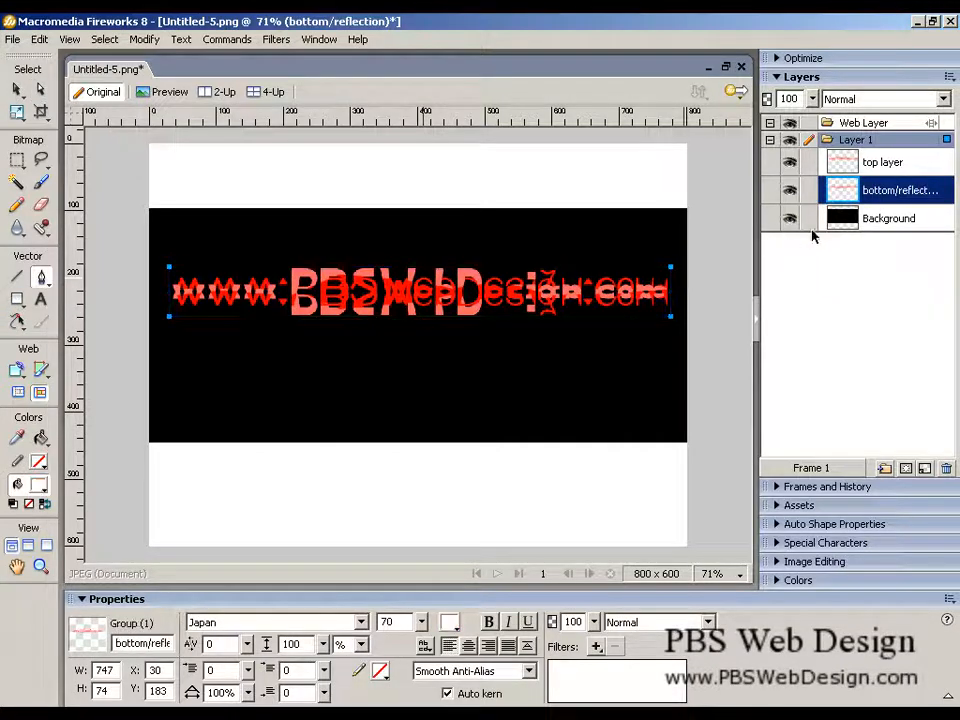
pyautogui.doubleClick(921, 195)
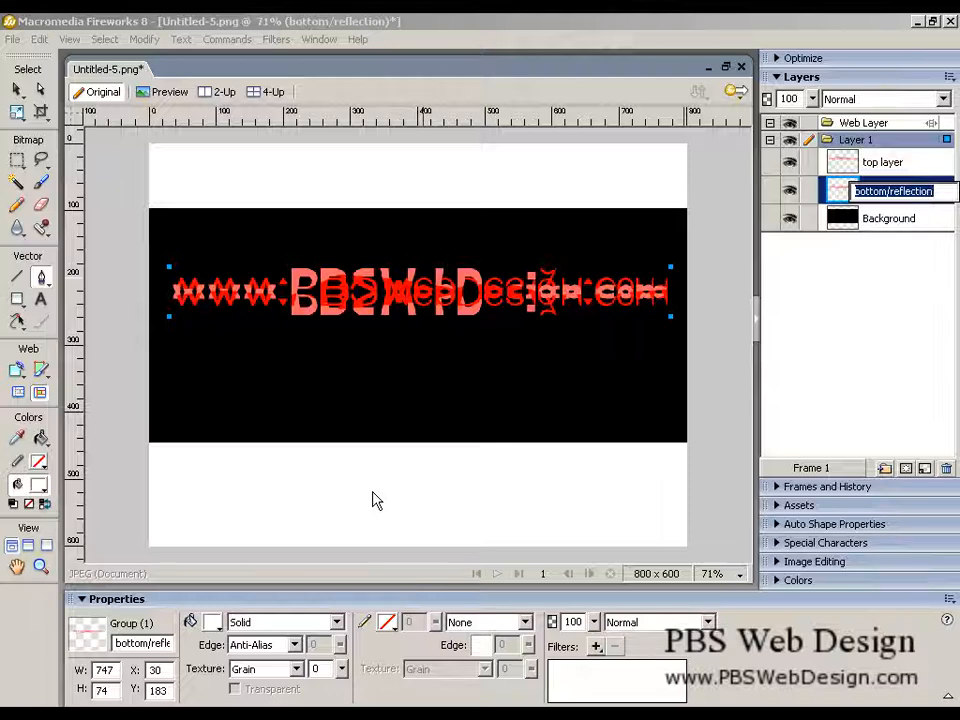
pyautogui.click(429, 381)
pyautogui.hotkey('ctrl', '3')
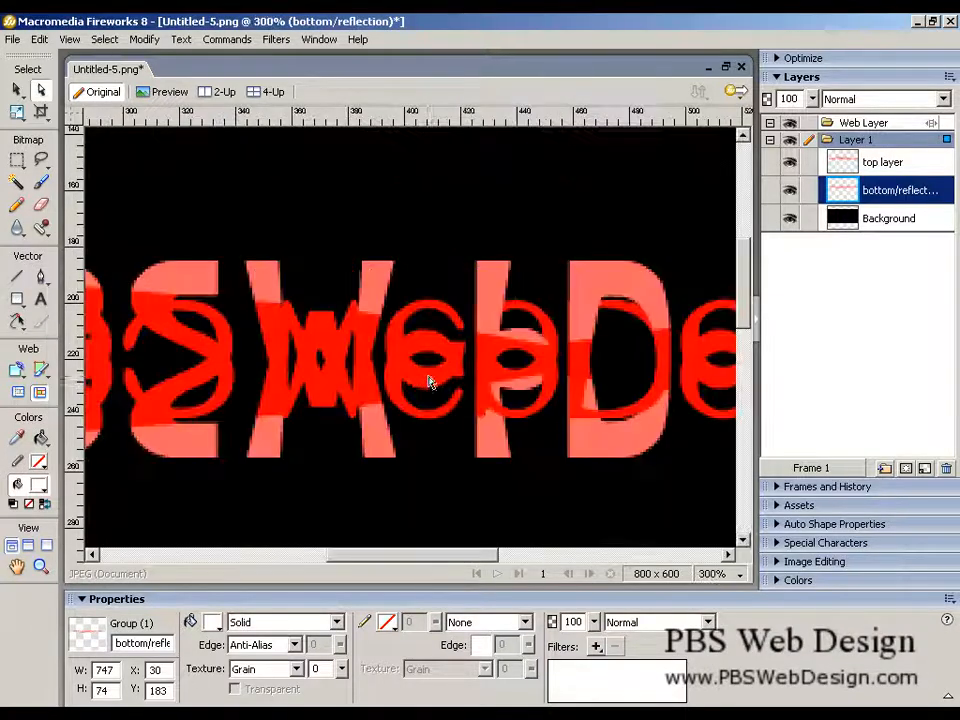
pyautogui.hotkey('ctrl', '2')
pyautogui.hotkey('ctrl', '1')
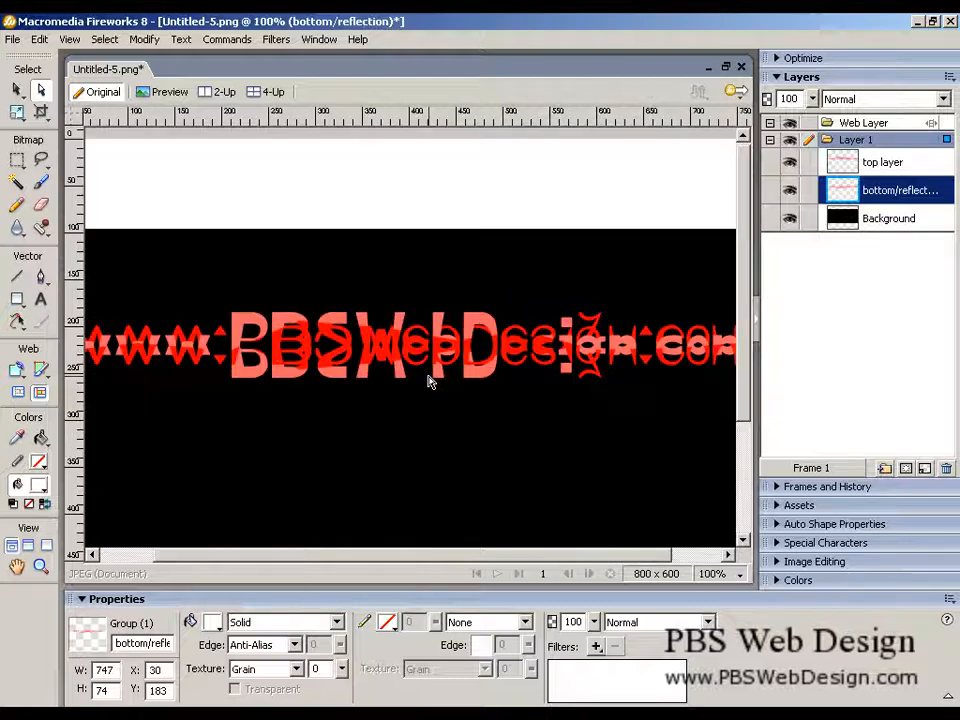
pyautogui.press('p')
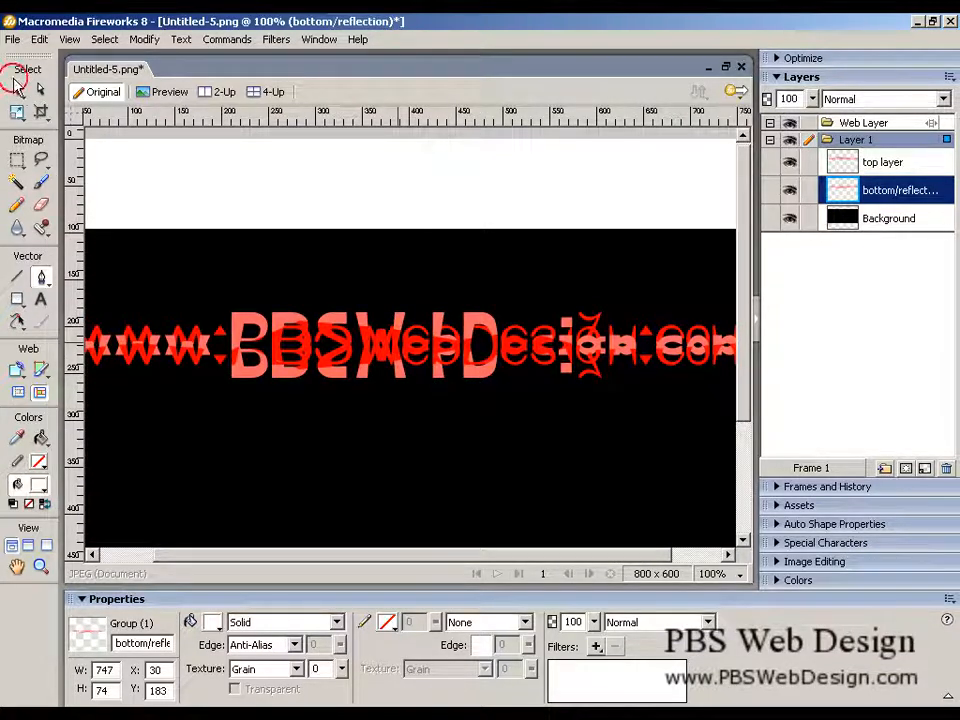
pyautogui.press('v')
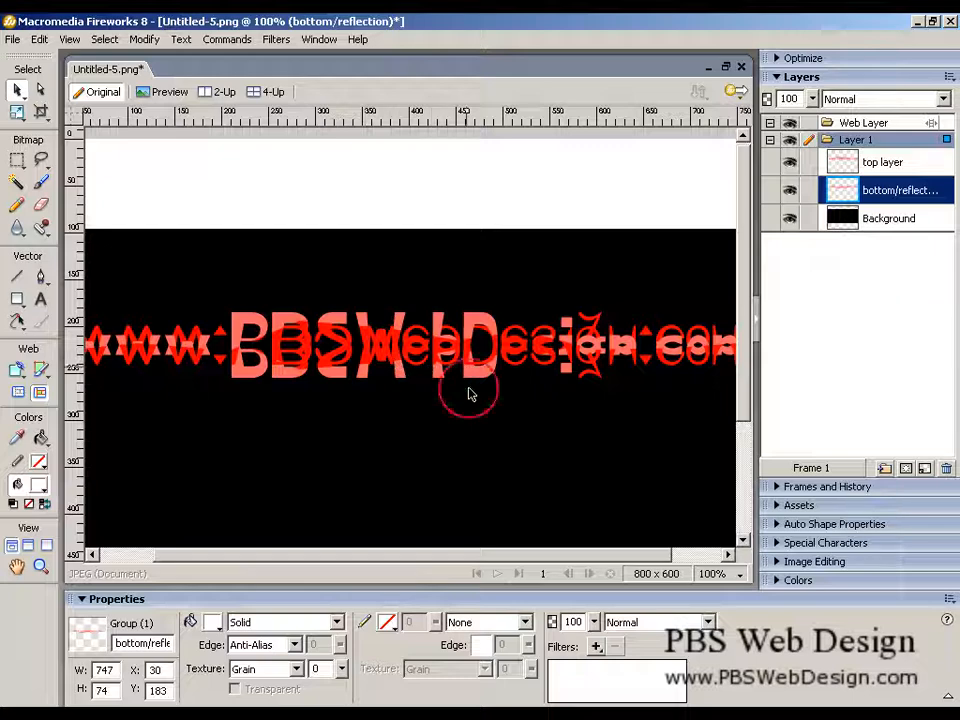
pyautogui.moveTo(469, 392); pyautogui.dragTo(465, 411)
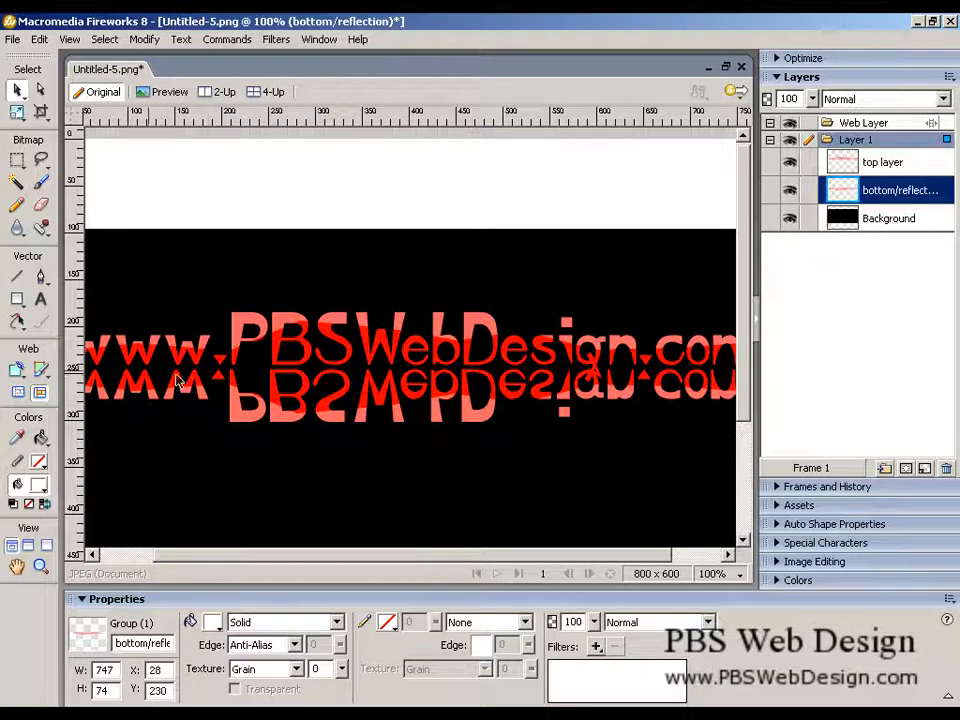
# - Apply Fade Image to the bottom/reflection group, using the preset that fades straight down toward the bottom edge
pyautogui.hotkey('ctrl', '-')
pyautogui.hotkey('ctrl', '-')
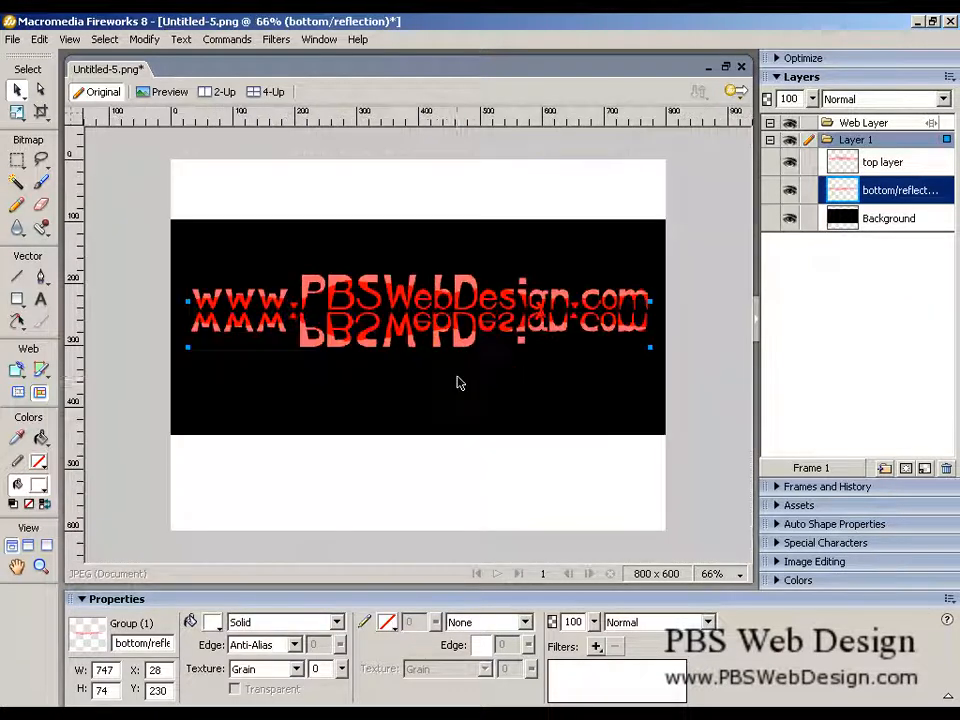
pyautogui.hotkey('ctrl', '=')
pyautogui.hotkey('ctrl', '=')
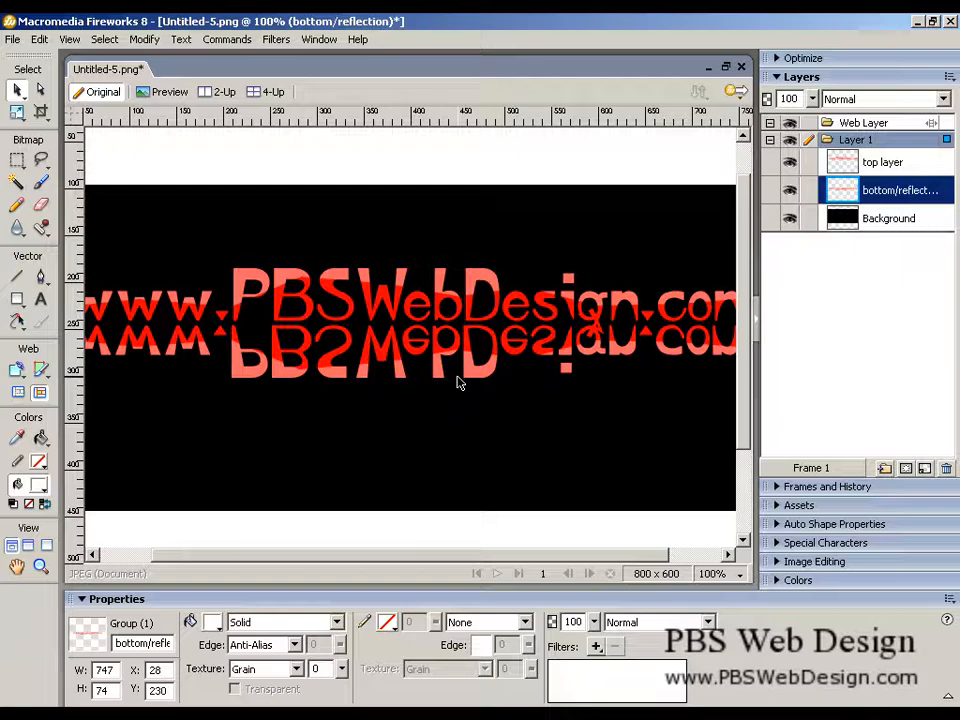
pyautogui.hotkey('ctrl', '-')
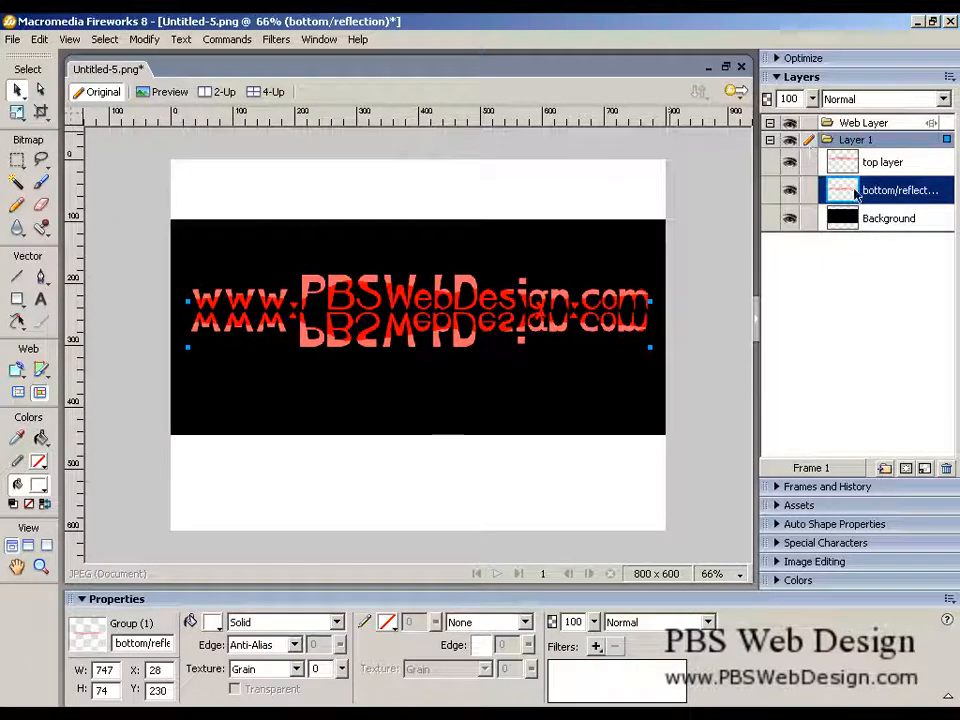
pyautogui.click(246, 44)
pyautogui.moveTo(250, 130)
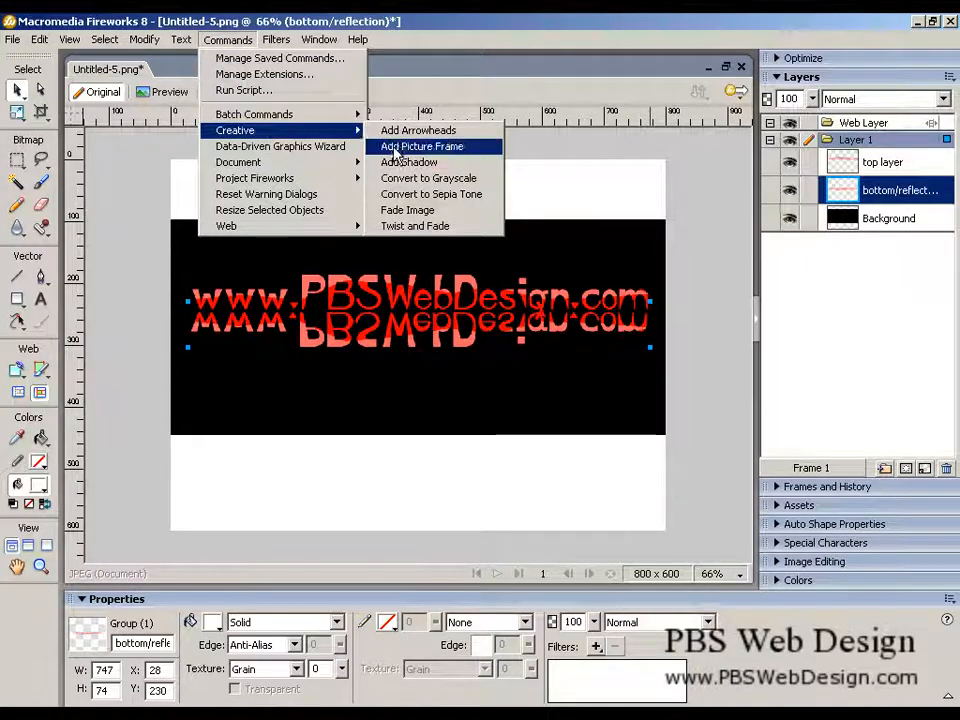
pyautogui.click(406, 216)
pyautogui.click(588, 308)
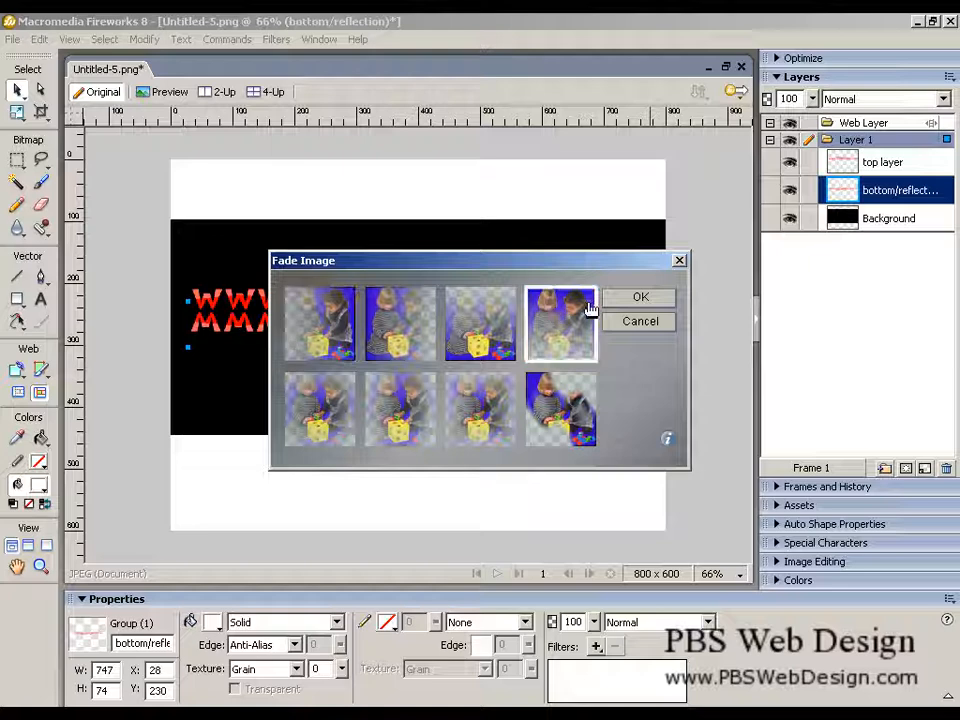
pyautogui.click(625, 300)
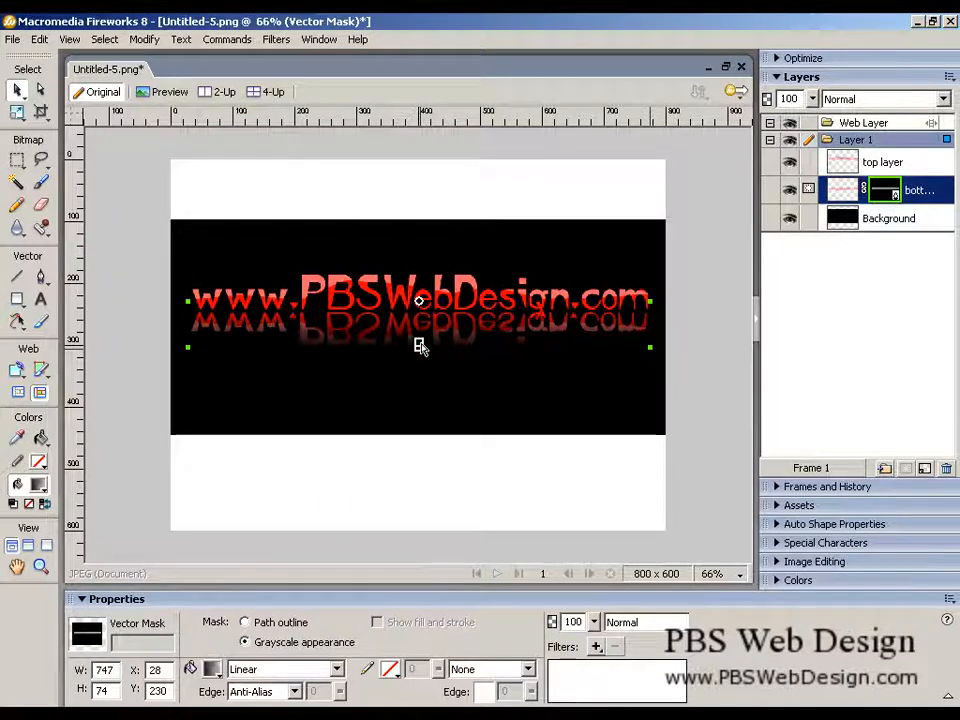
# - Adjust the end point of the reflection mask's linear gradient to just inside the reflection's lower edge
pyautogui.moveTo(420, 338); pyautogui.dragTo(420, 333)
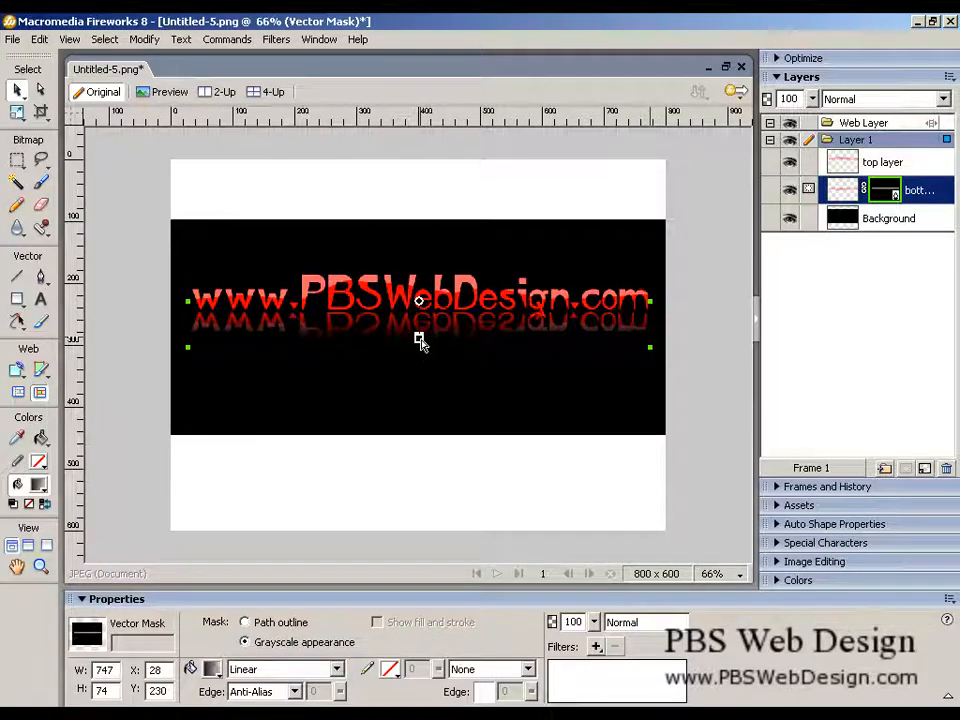
pyautogui.click(419, 341)
pyautogui.click(419, 341)
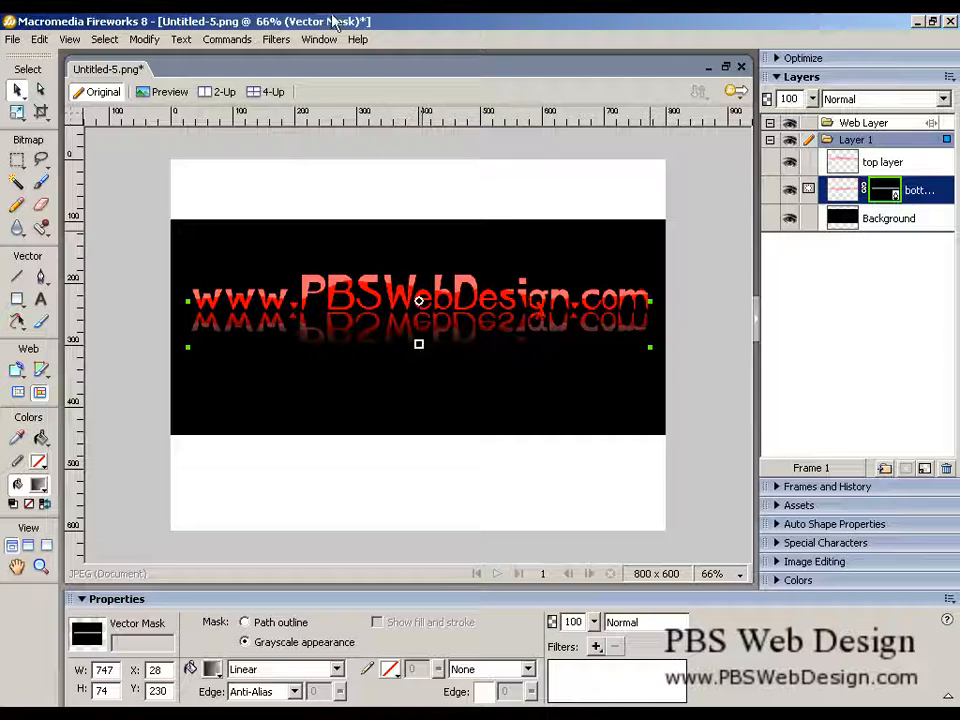
# - Apply a Gaussian Blur with a radius of 0.8 to the reflection's mask, accepting bitmap conversion, and clear the selection
pyautogui.click(276, 39)
pyautogui.moveTo(338, 104)
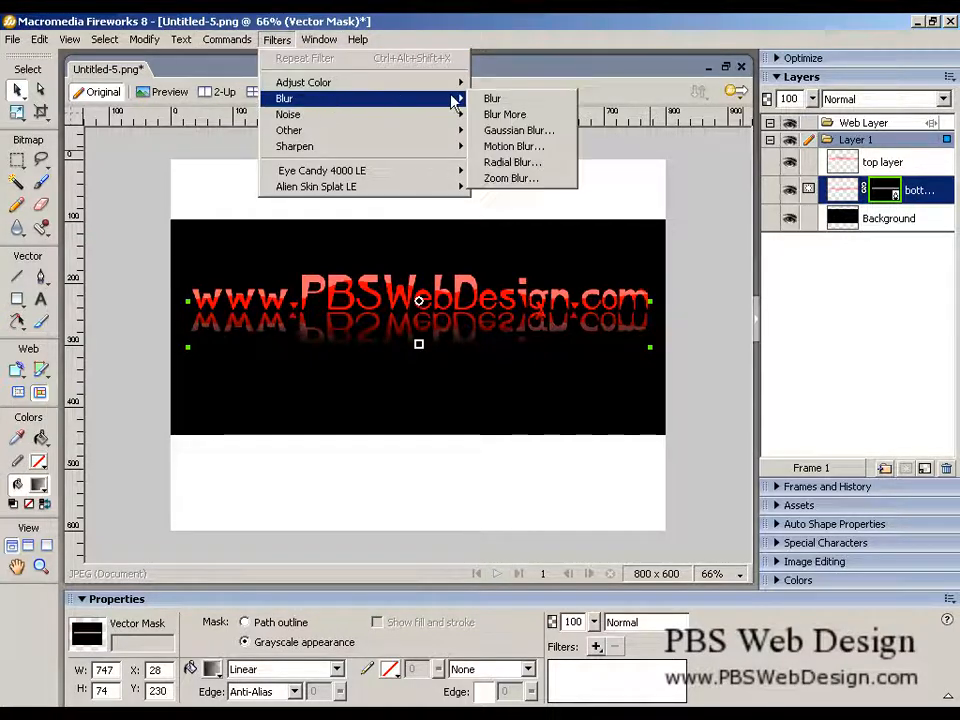
pyautogui.click(495, 131)
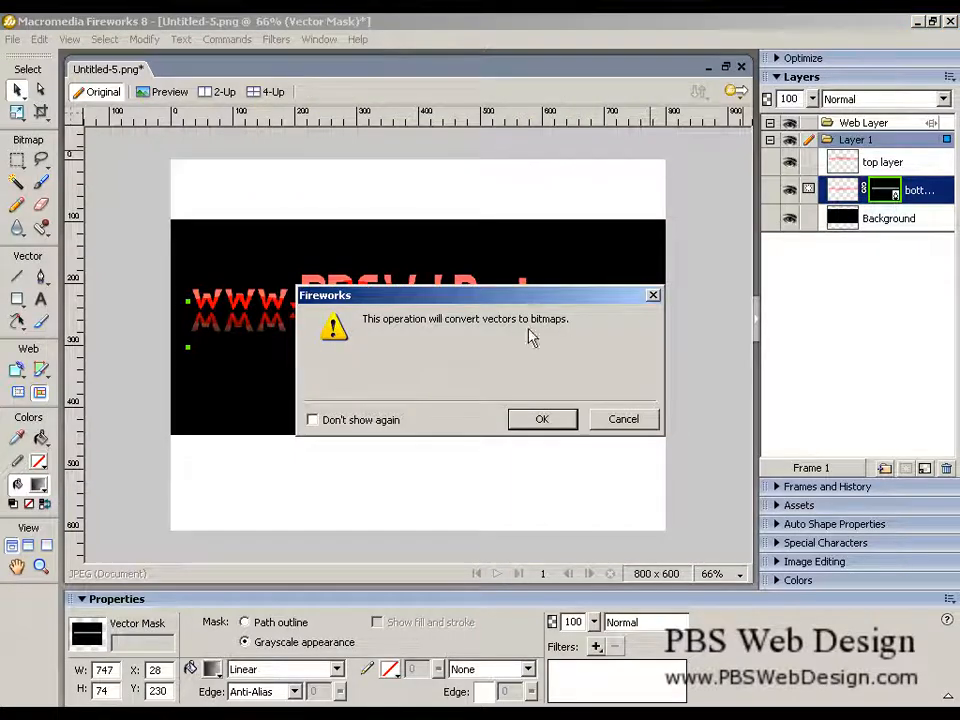
pyautogui.click(540, 419)
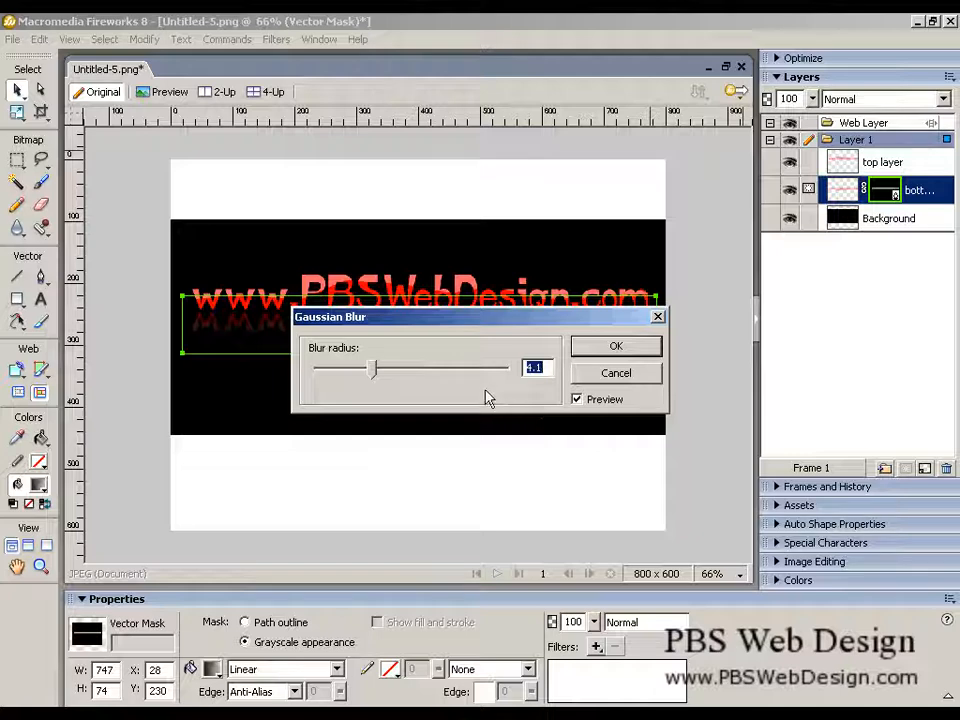
pyautogui.write('.8')
pyautogui.click(612, 349)
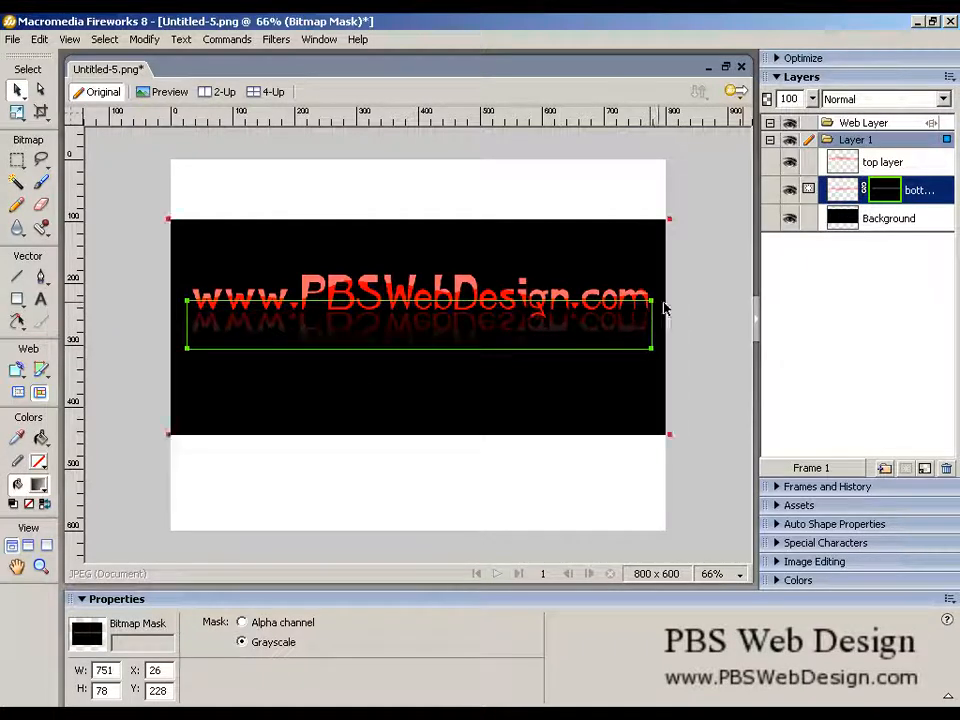
pyautogui.click(829, 336)
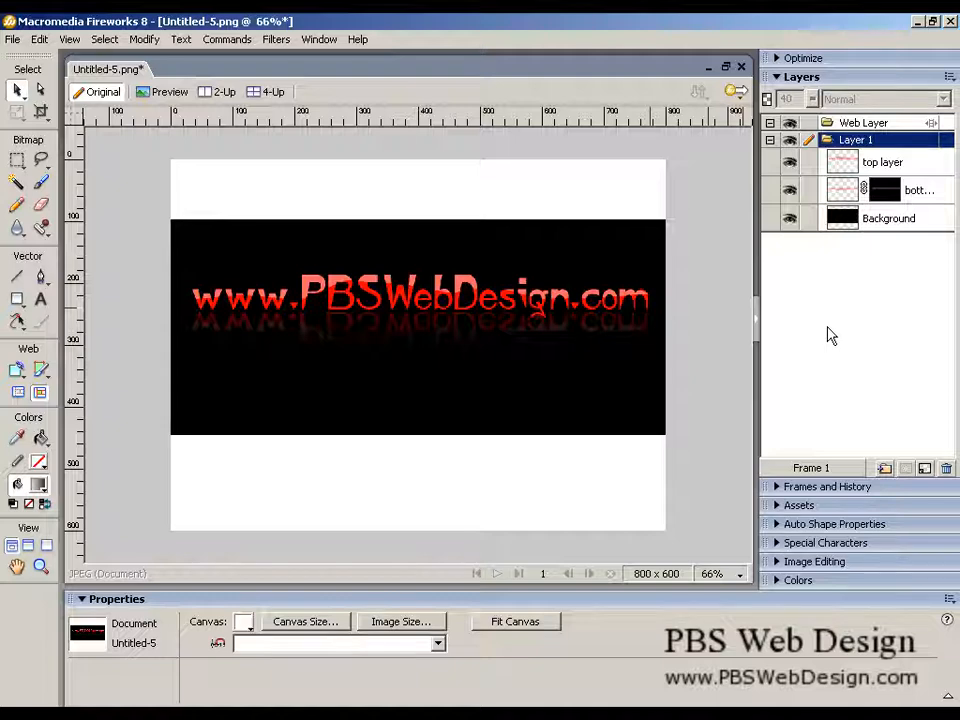
# - Move the masked reflection slightly below the top text, to about X 31, Y 232
pyautogui.click(422, 330)
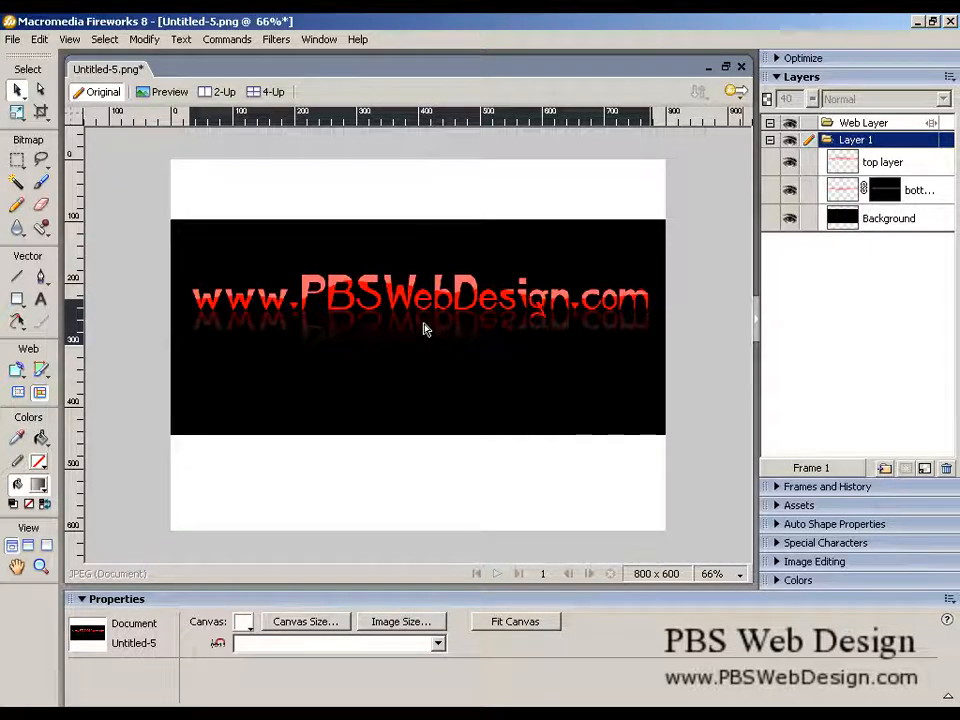
pyautogui.click(422, 330)
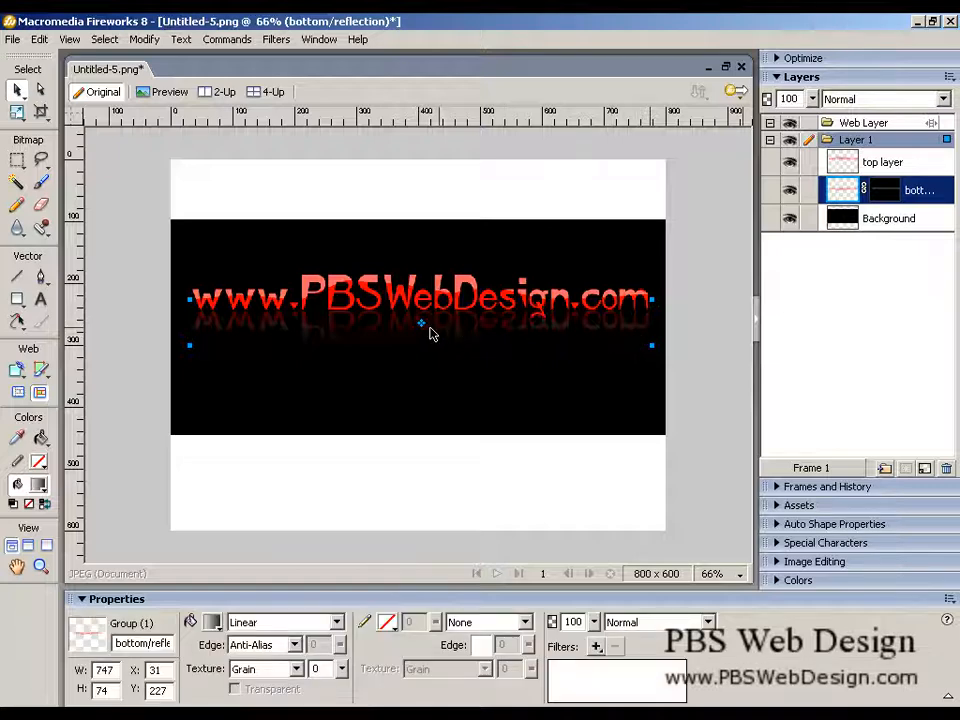
pyautogui.moveTo(422, 330); pyautogui.dragTo(425, 335)
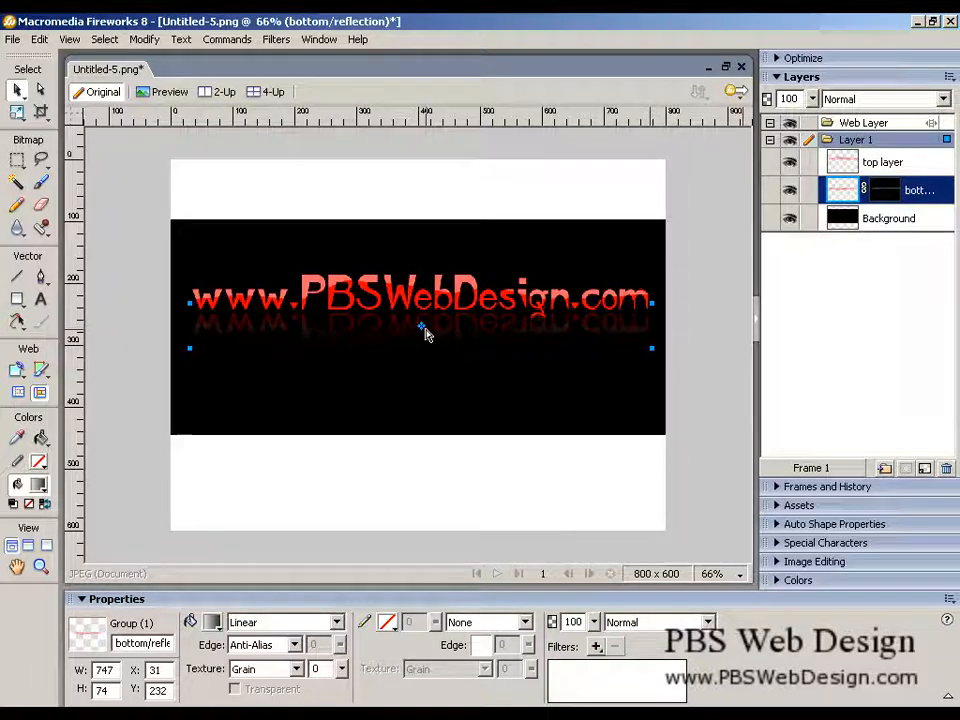
# - Save the document as a Fireworks PNG named "PBS Logo" in the img folder
pyautogui.hotkey('ctrl', 's')
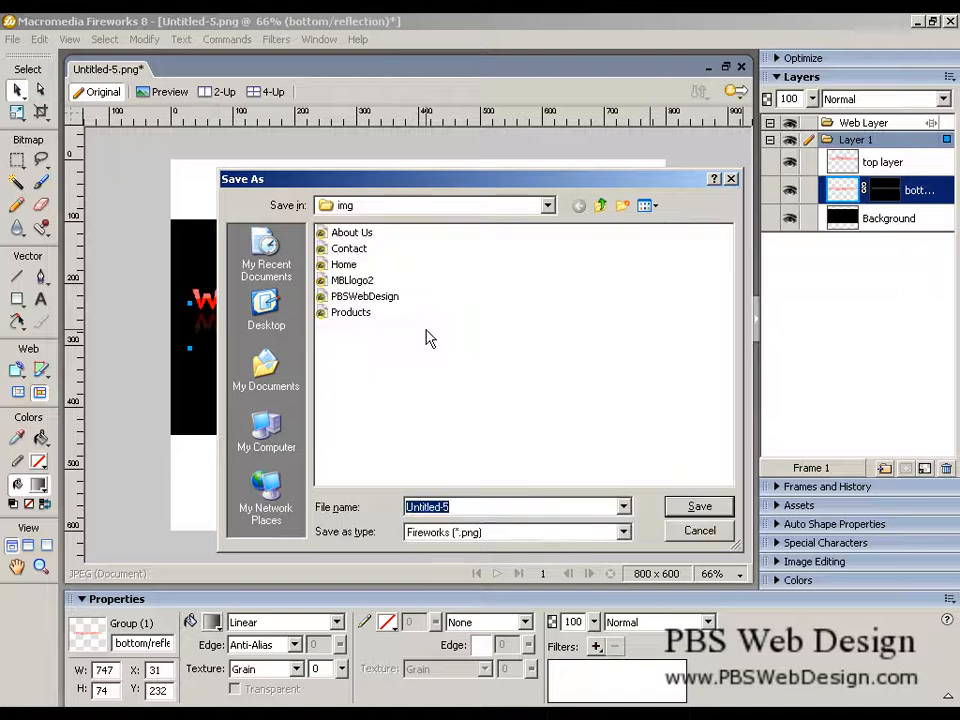
pyautogui.write('PBS Logo')
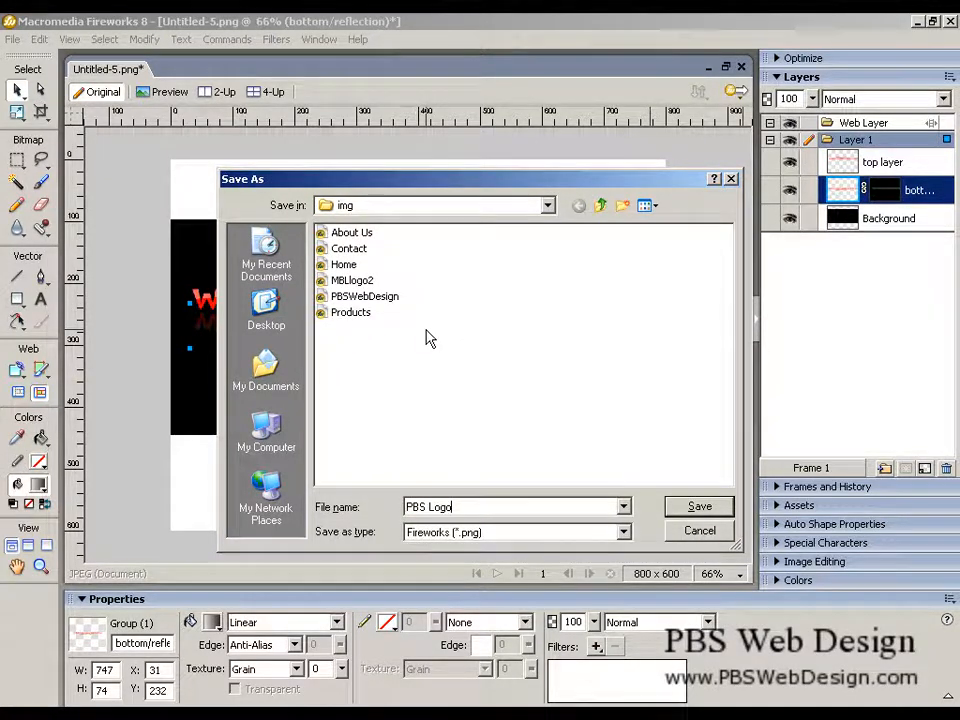
pyautogui.press('Return')
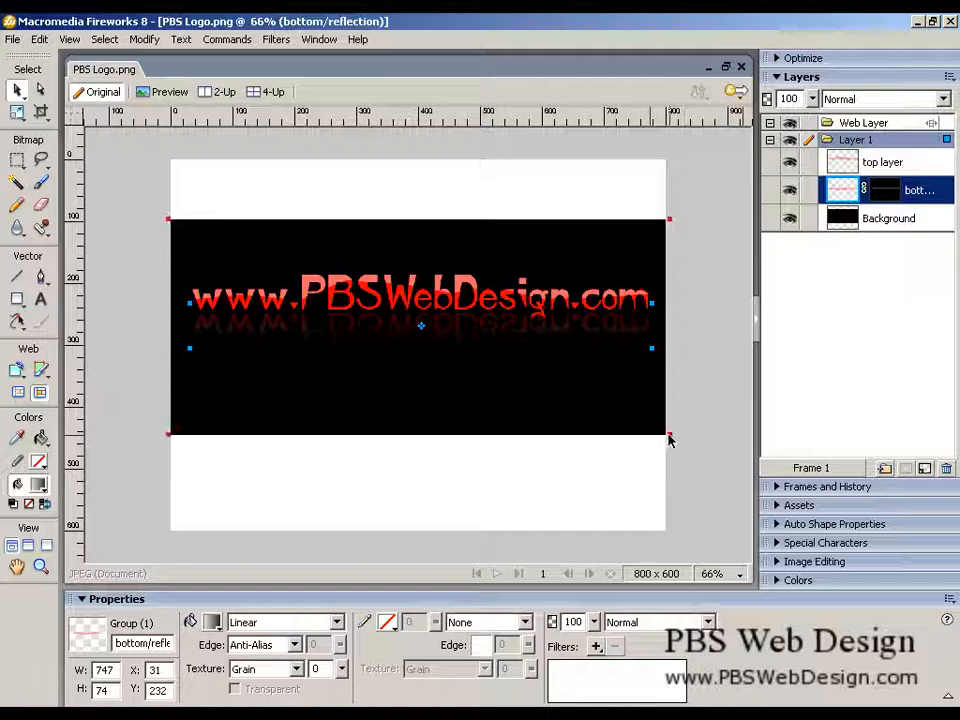
# - Scale the black background rectangle down to closely frame the text and reflection, about 771 by 115 pixels at X 29, Y 177
pyautogui.moveTo(670, 437); pyautogui.dragTo(669, 429)
pyautogui.click(546, 289)
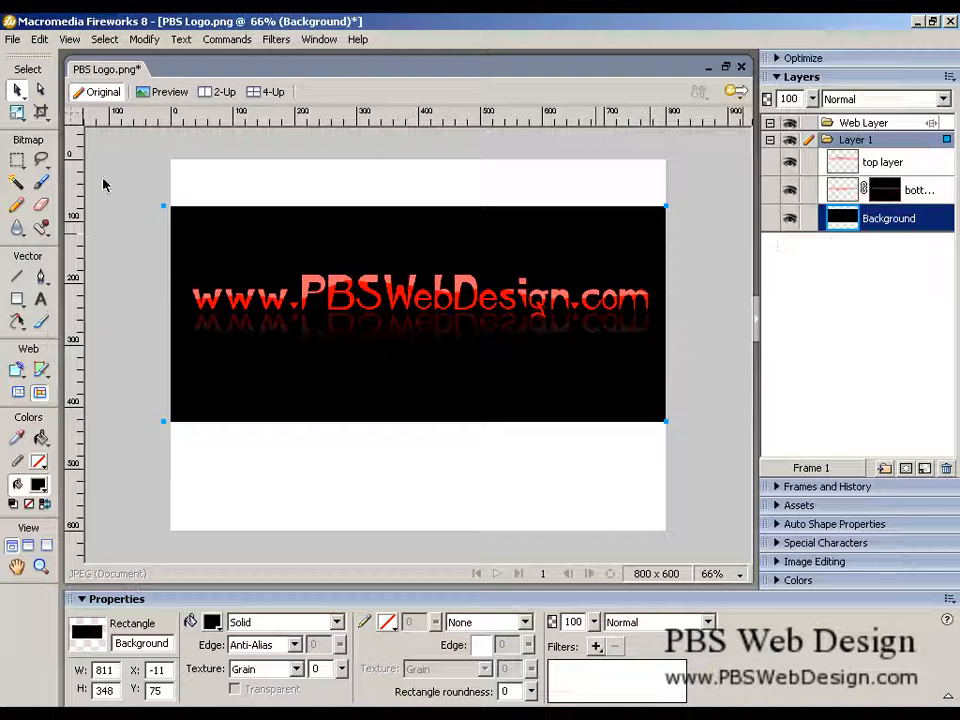
pyautogui.click(17, 112)
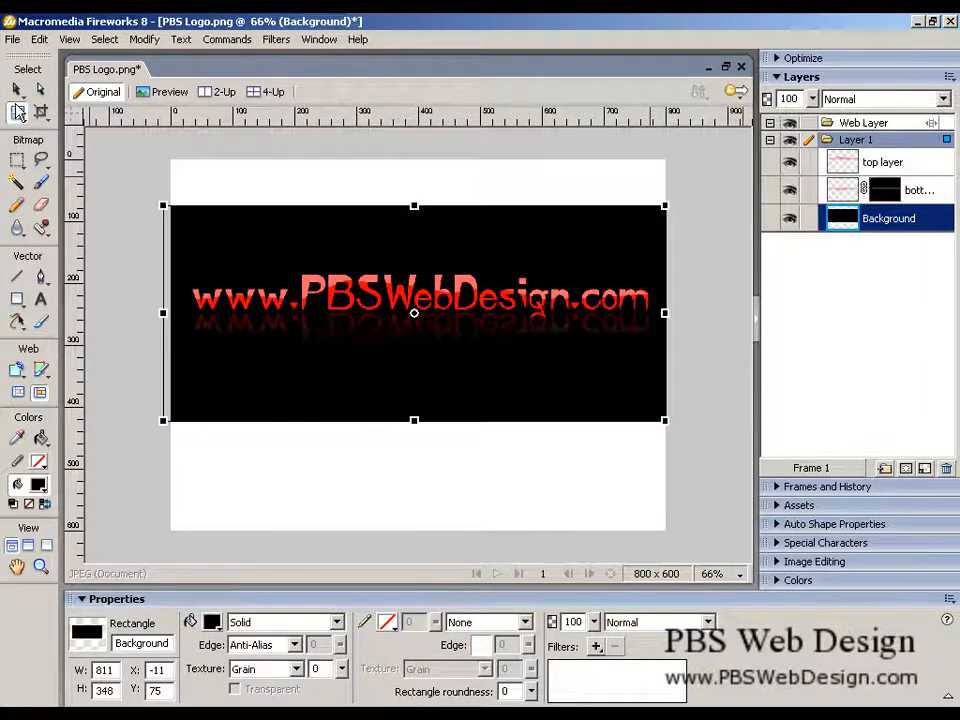
pyautogui.moveTo(164, 207); pyautogui.dragTo(189, 216)
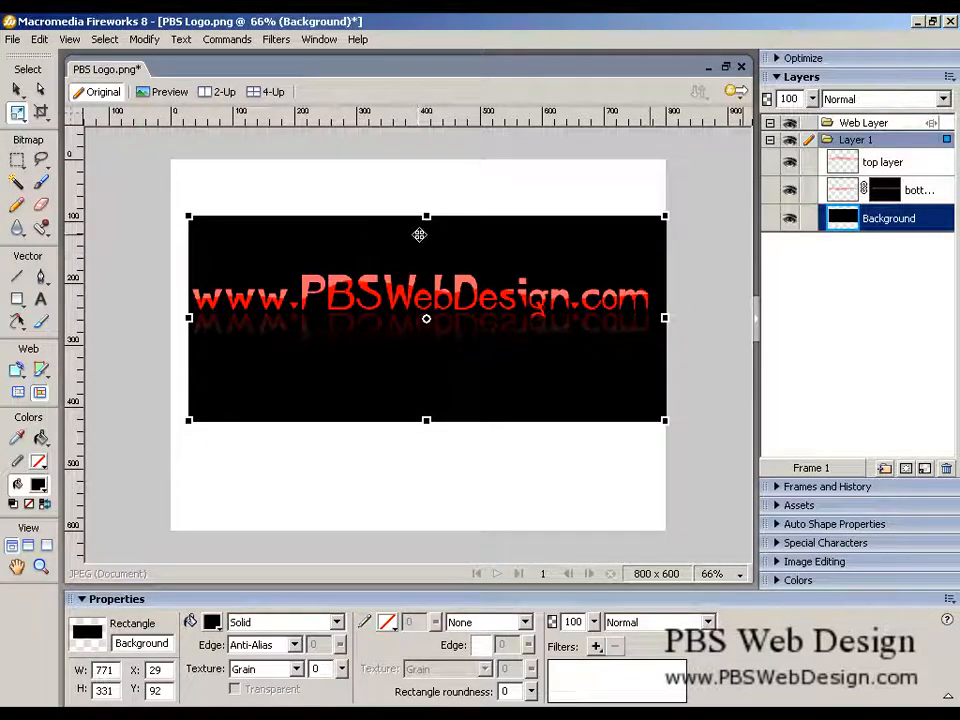
pyautogui.moveTo(426, 216); pyautogui.dragTo(426, 268)
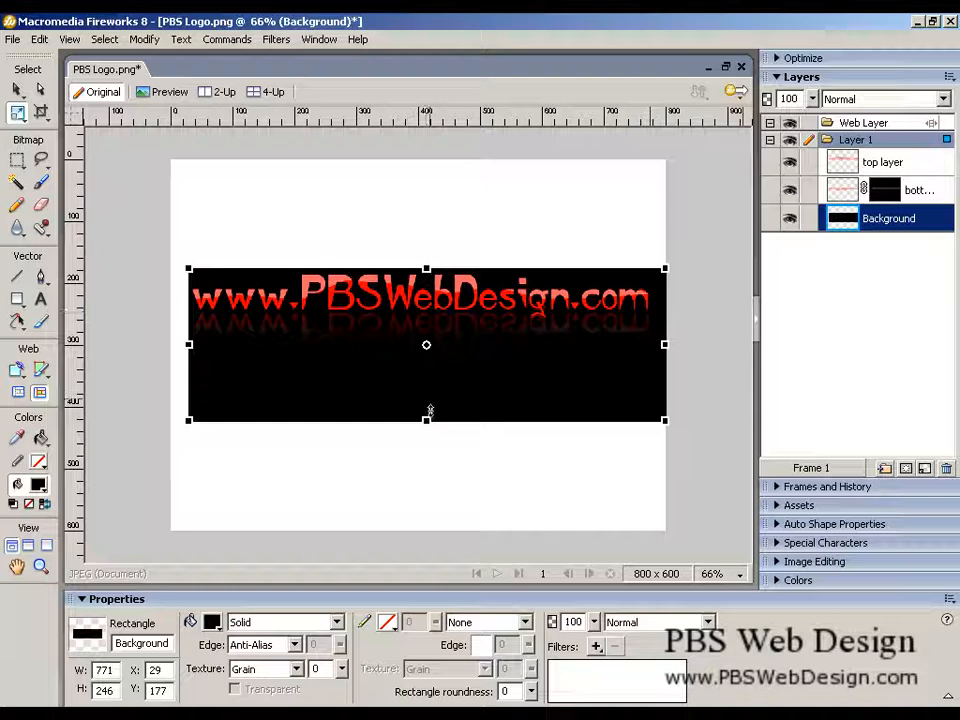
pyautogui.moveTo(426, 420); pyautogui.dragTo(427, 339)
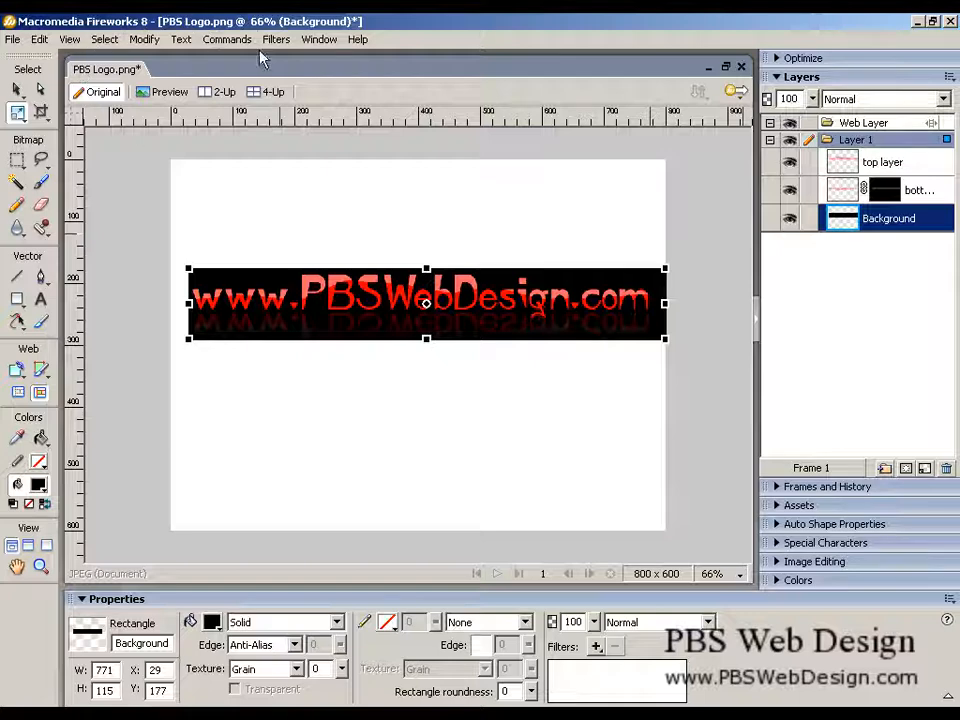
# - Trim the canvas to the logo artwork and clear the selection
pyautogui.click(227, 39)
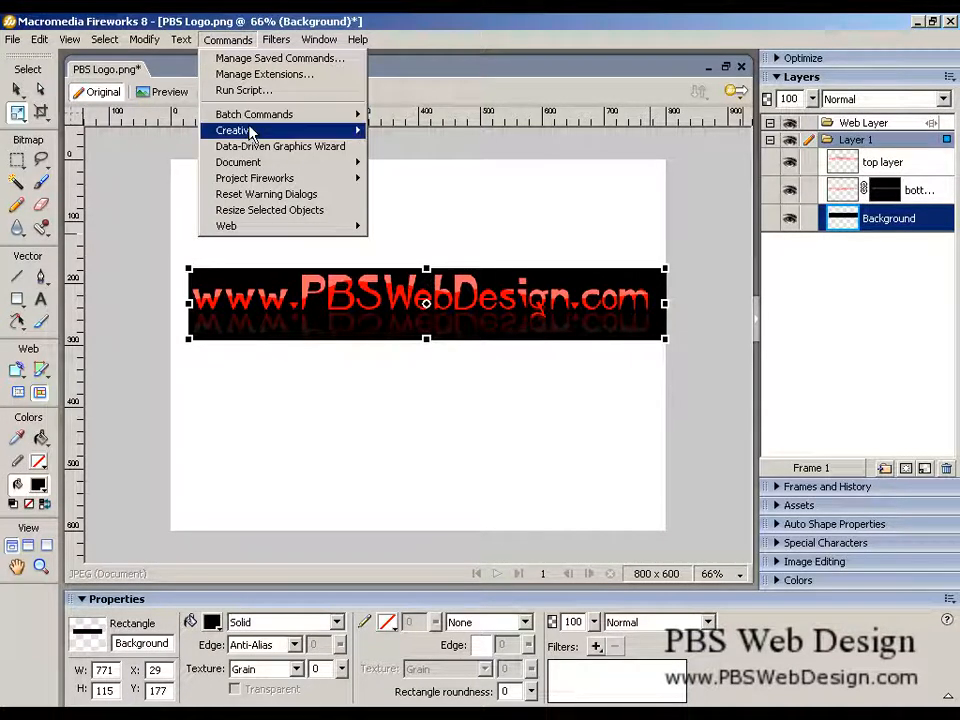
pyautogui.moveTo(148, 42)
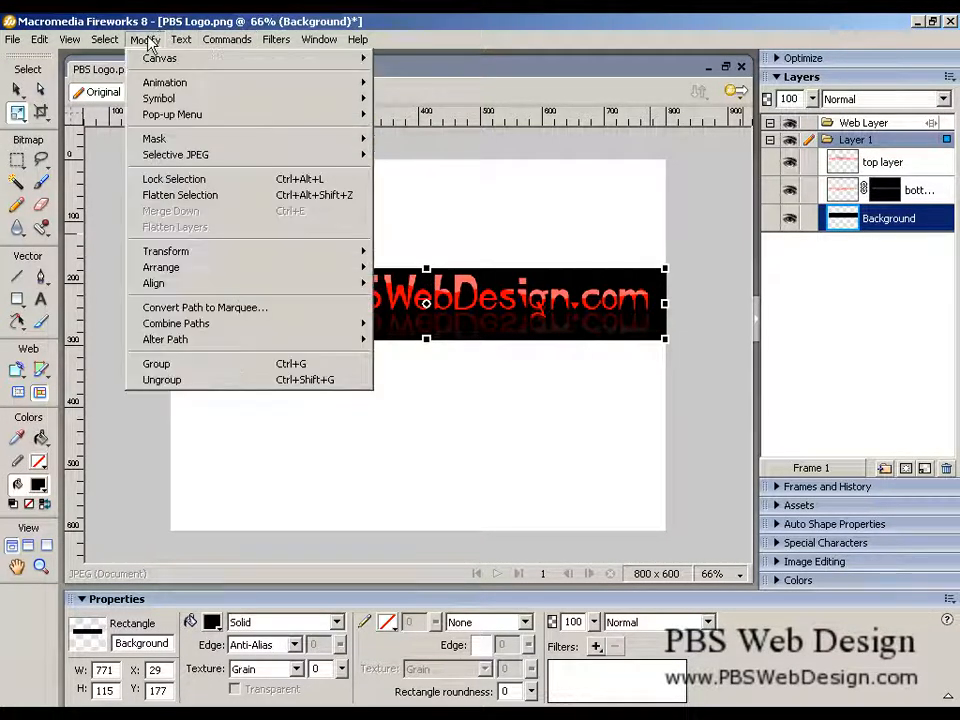
pyautogui.moveTo(229, 58)
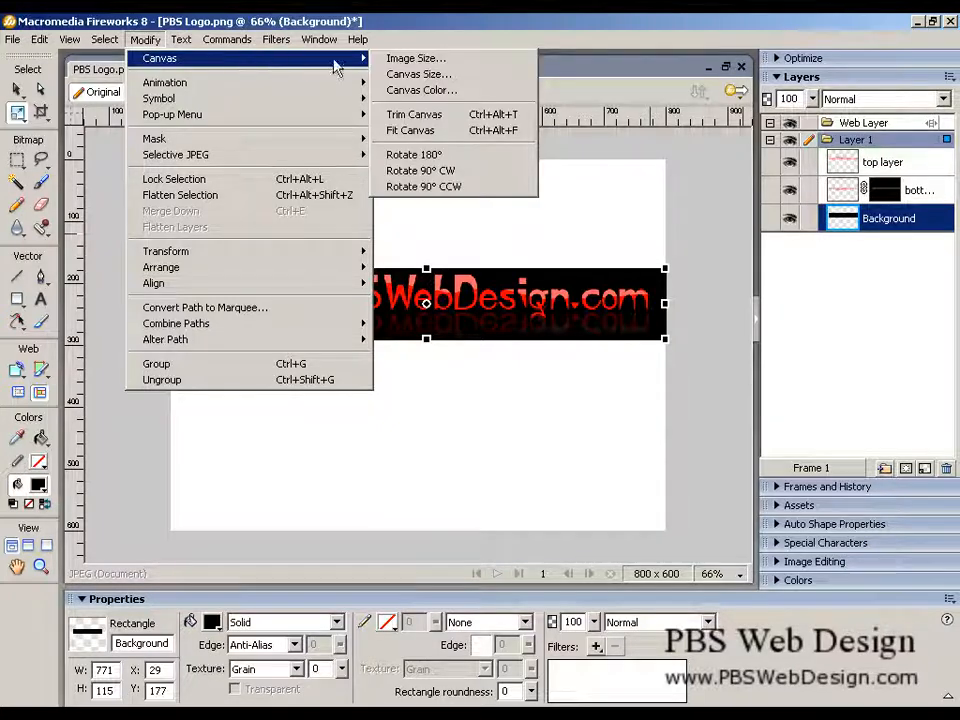
pyautogui.click(383, 115)
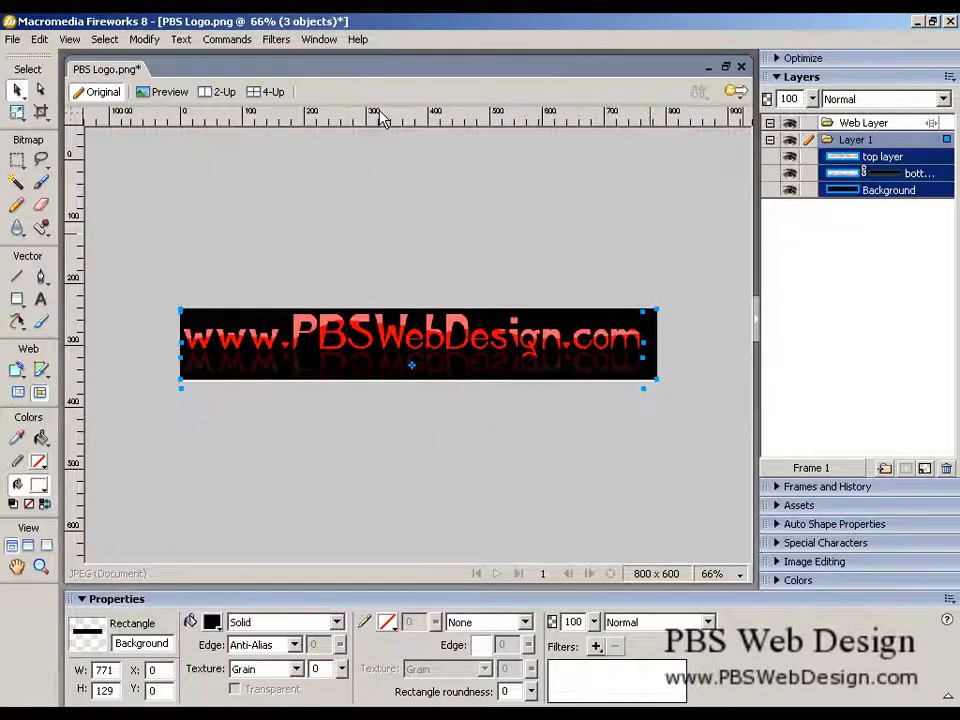
pyautogui.hotkey('ctrl', 'a')
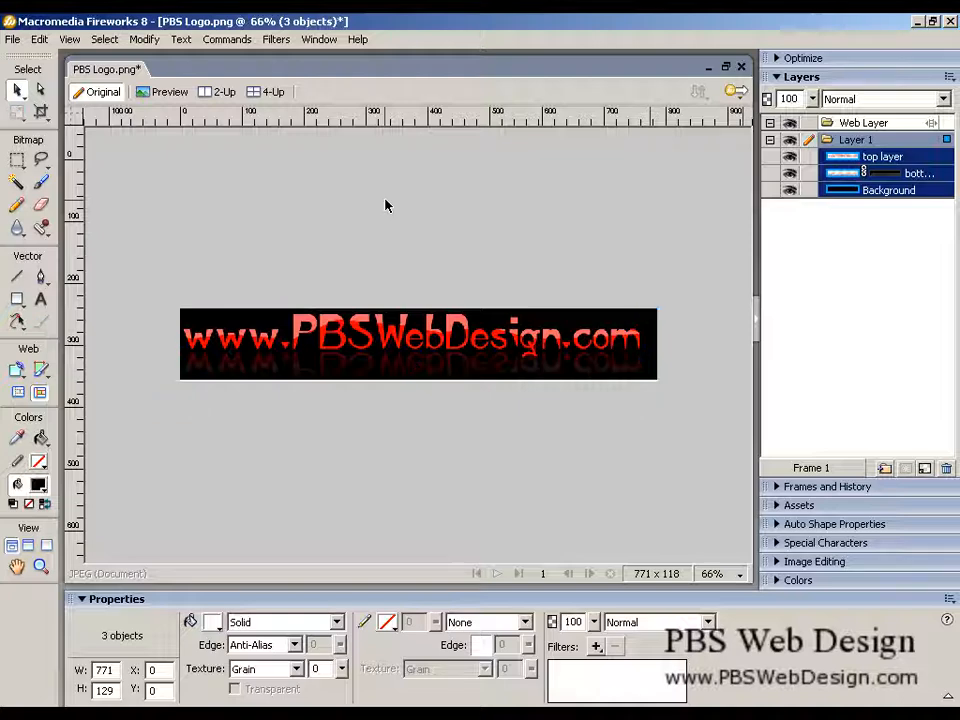
pyautogui.click(385, 200)
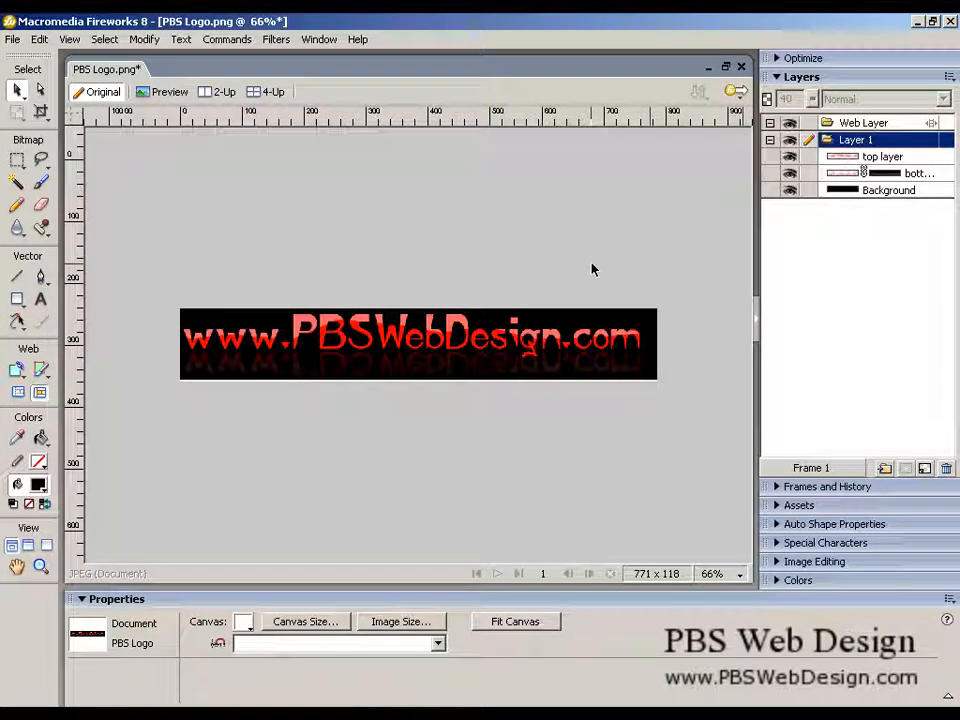